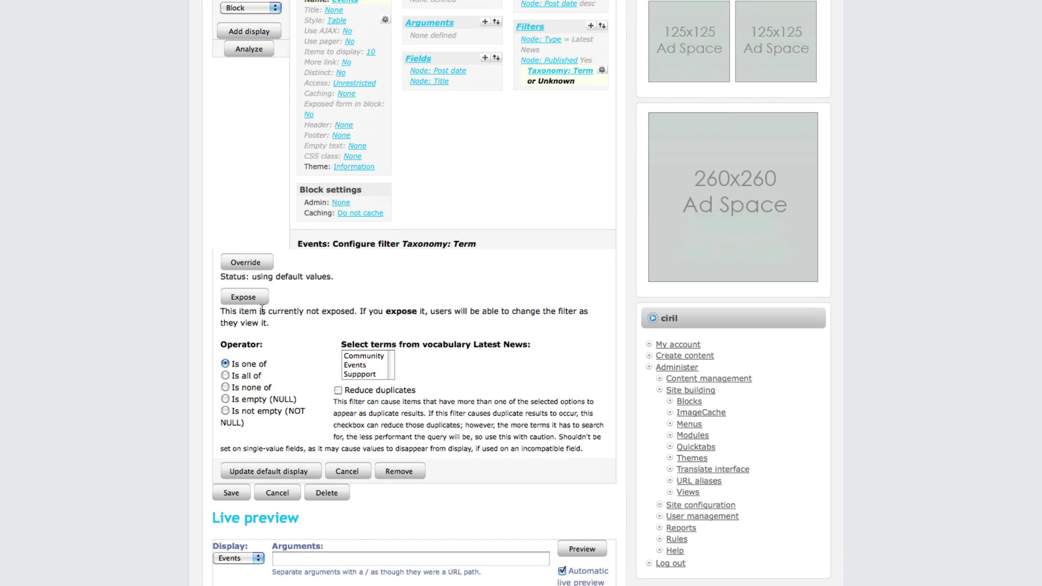
- Override the Events display's Taxonomy: Term filter to Events with Reduce duplicates, then save latest_news
{"action": "left_click", "coordinate": [246, 262]}
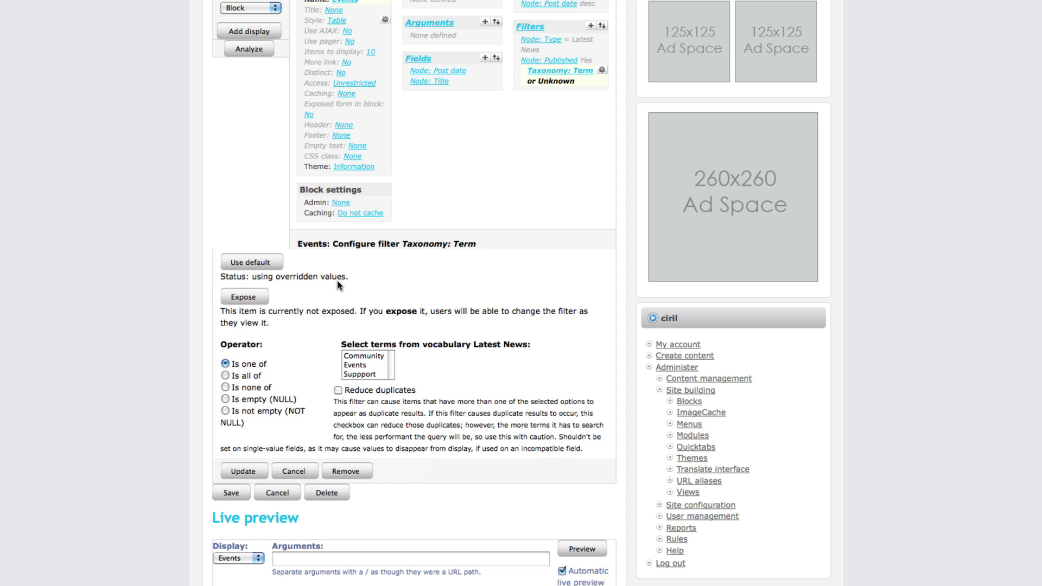
{"action": "left_click", "coordinate": [361, 366]}
{"action": "left_click", "coordinate": [338, 390]}
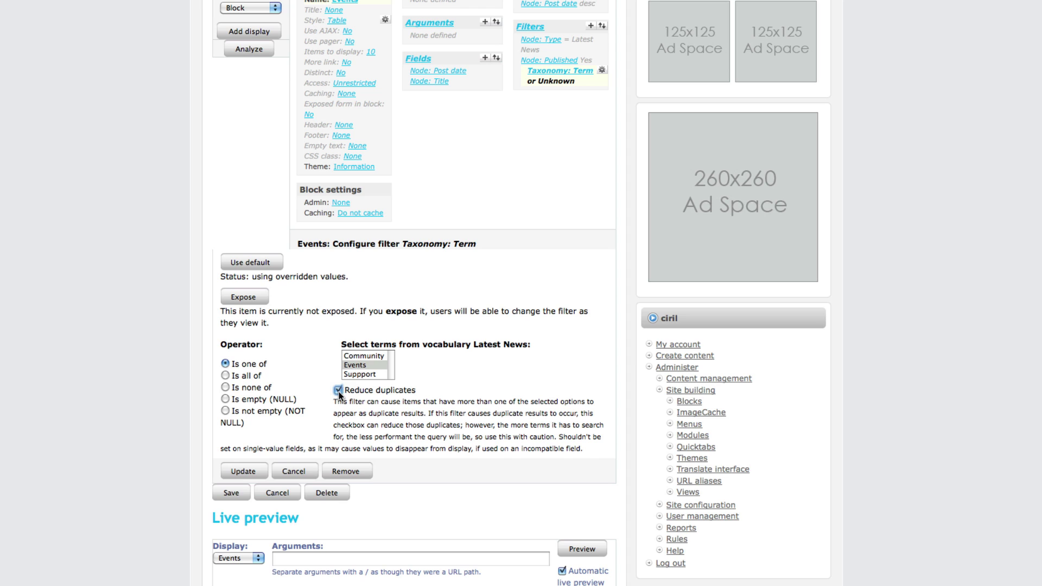
{"action": "left_click", "coordinate": [242, 471]}
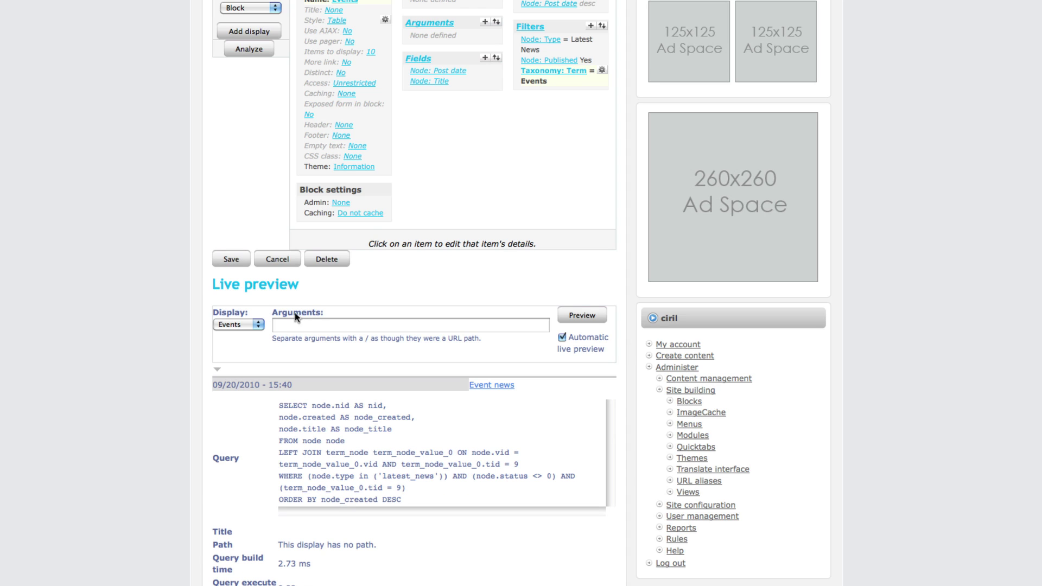
{"action": "left_click", "coordinate": [230, 259]}
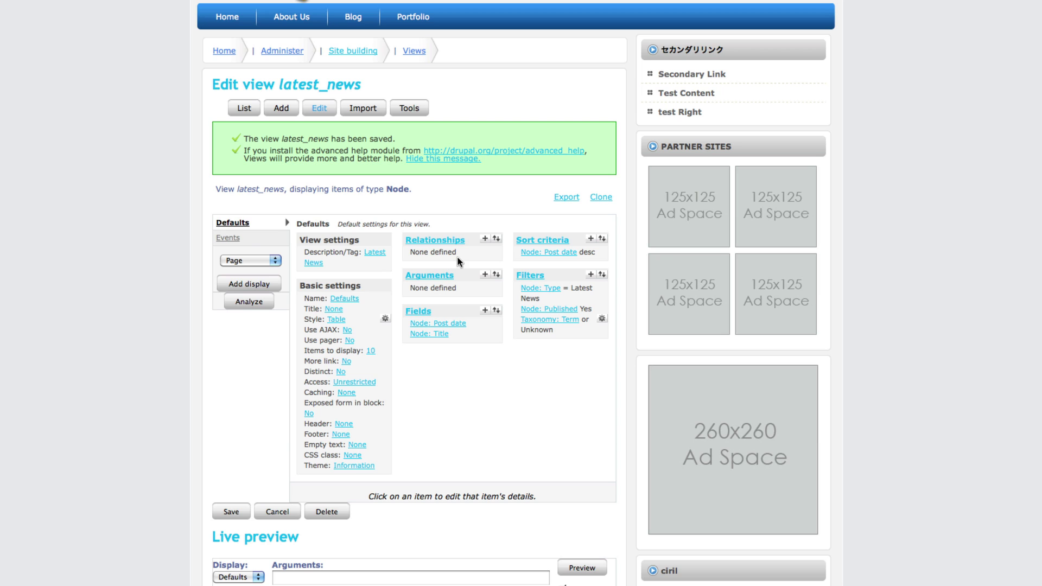
- Add a new Block display to the latest_news view
{"action": "left_click", "coordinate": [228, 237]}
{"action": "scroll", "coordinate": [365, 242], "scroll_direction": "down", "scroll_amount": 3}
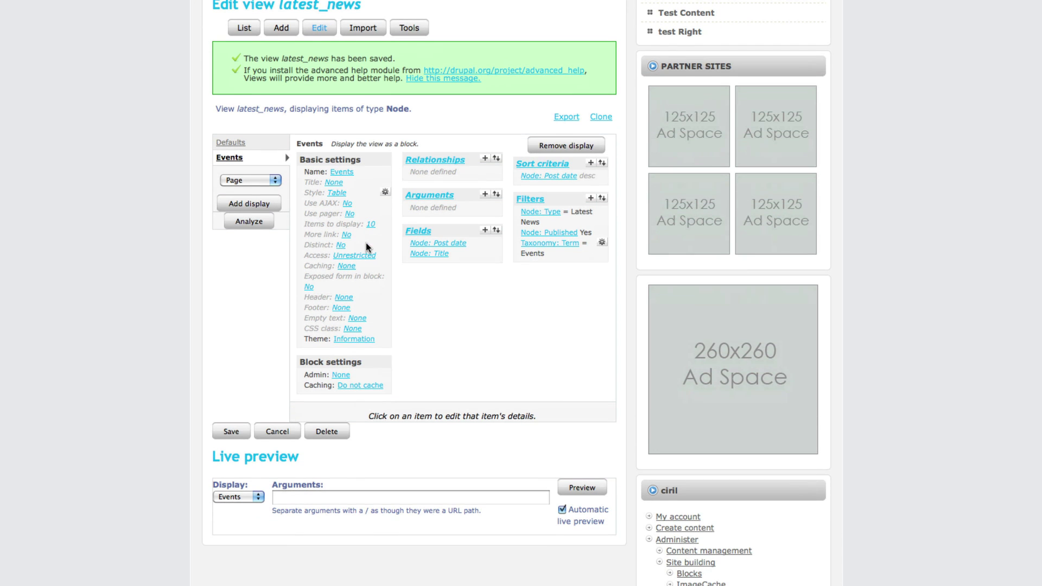
{"action": "left_click", "coordinate": [272, 184]}
{"action": "left_click", "coordinate": [250, 165]}
{"action": "left_click", "coordinate": [256, 177]}
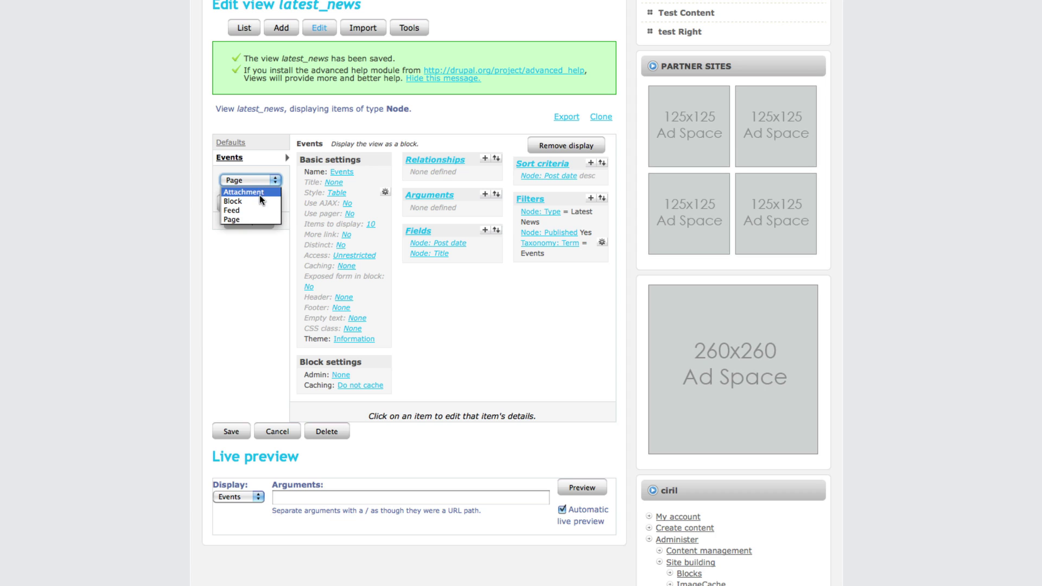
{"action": "left_click", "coordinate": [259, 201]}
{"action": "left_click", "coordinate": [255, 203]}
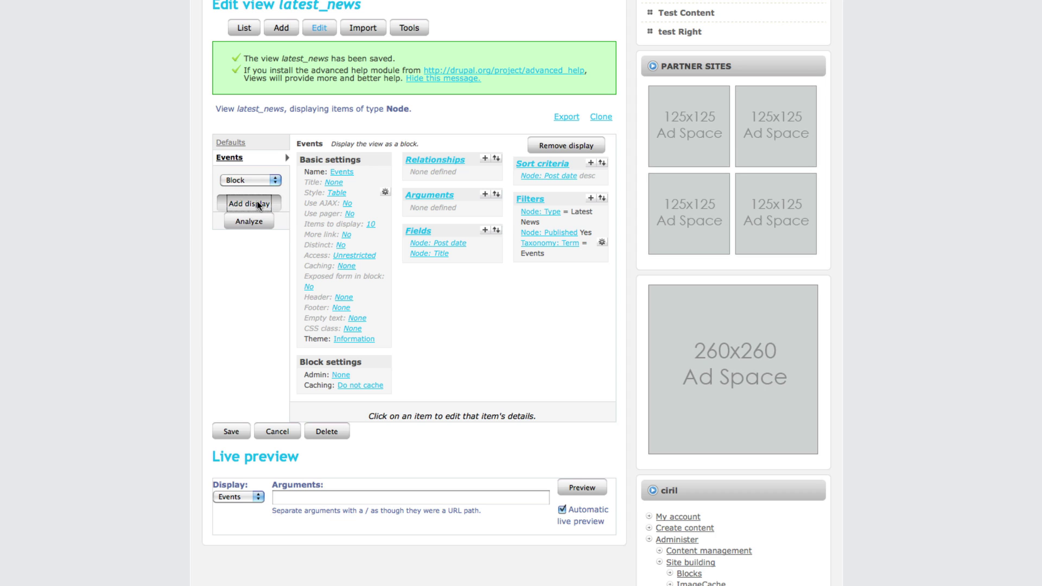
- Rename the new block display to Support
{"action": "left_click", "coordinate": [347, 172]}
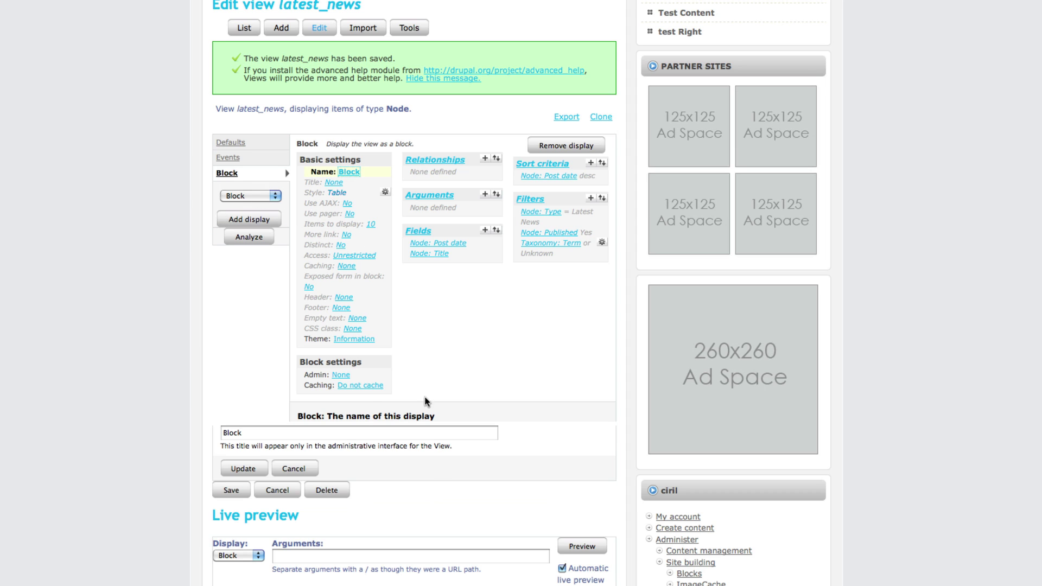
{"action": "left_click_drag", "start_coordinate": [245, 433], "coordinate": [204, 432]}
{"action": "type", "text": "Supp"}
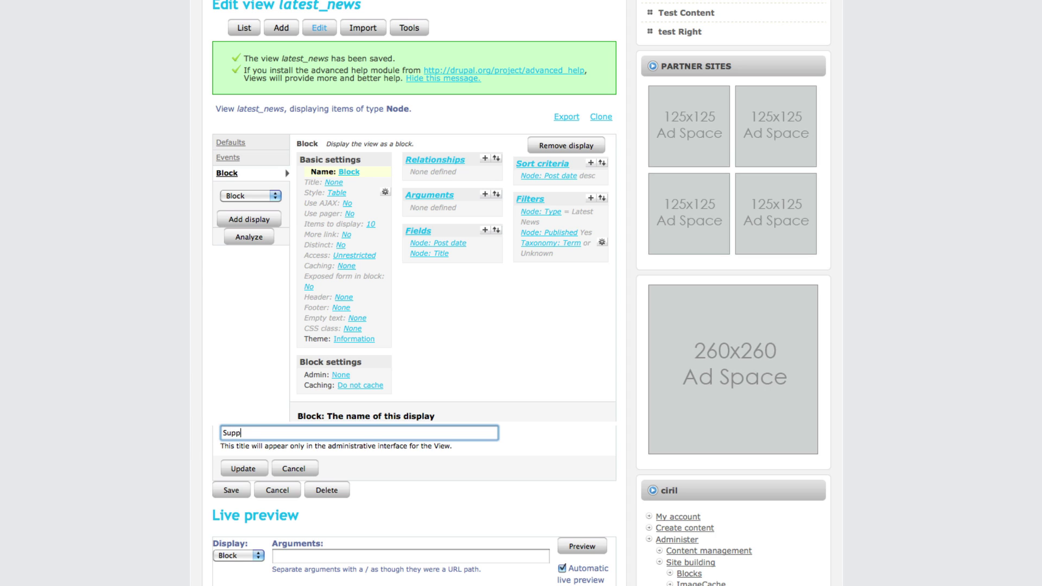
{"action": "type", "text": "ort"}
{"action": "left_click", "coordinate": [234, 467]}
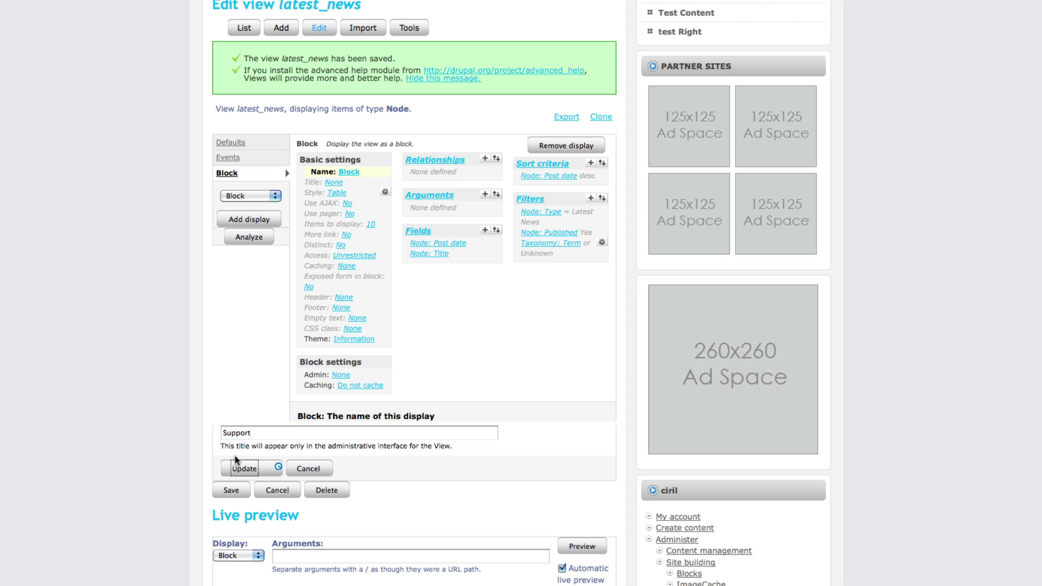
- Override Support's Taxonomy: Term filter to the Suppport term with Reduce duplicates
{"action": "left_click", "coordinate": [560, 243]}
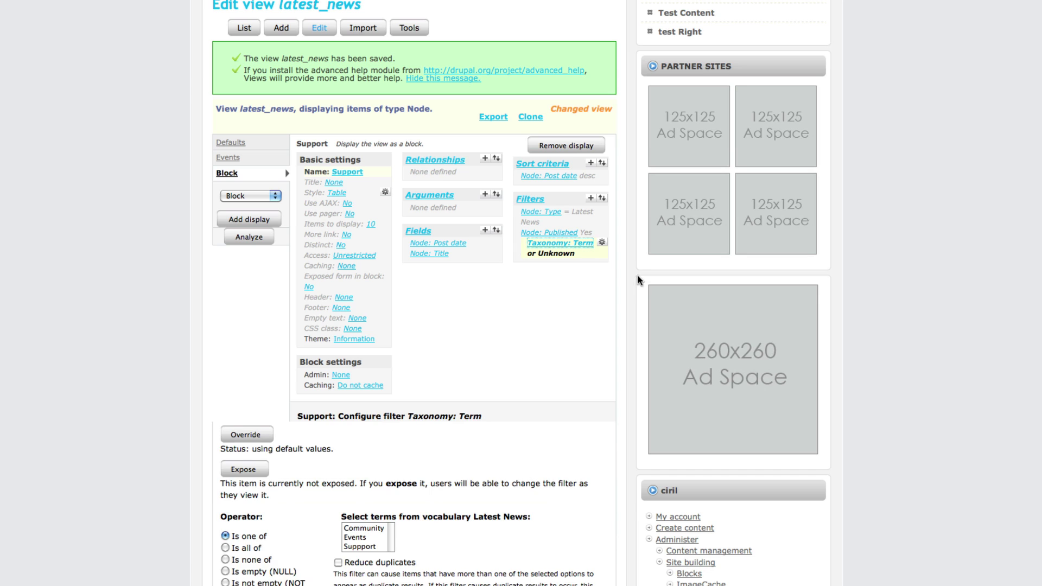
{"action": "scroll", "coordinate": [640, 281], "scroll_direction": "down", "scroll_amount": 3}
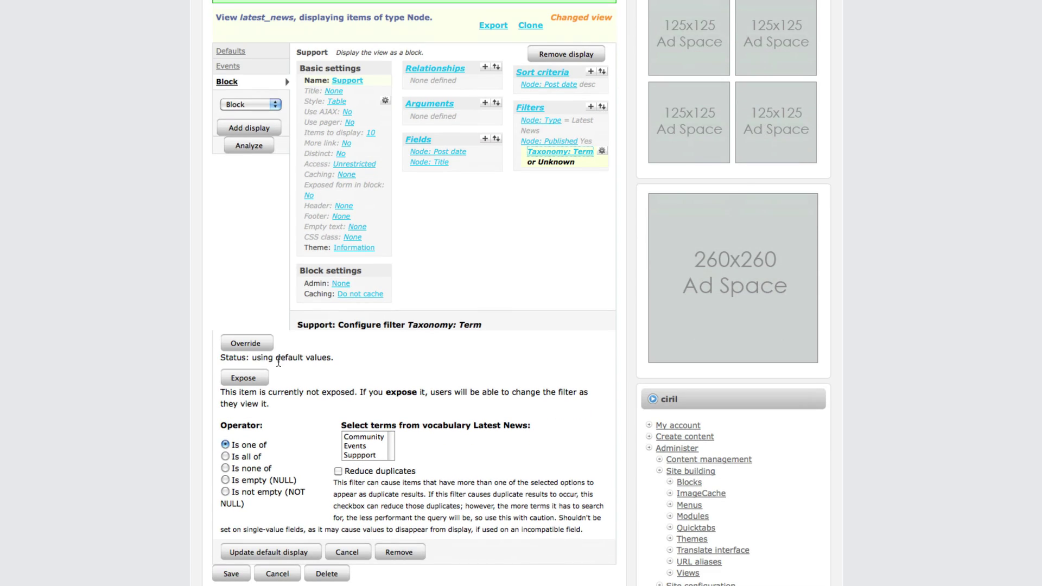
{"action": "left_click", "coordinate": [262, 343]}
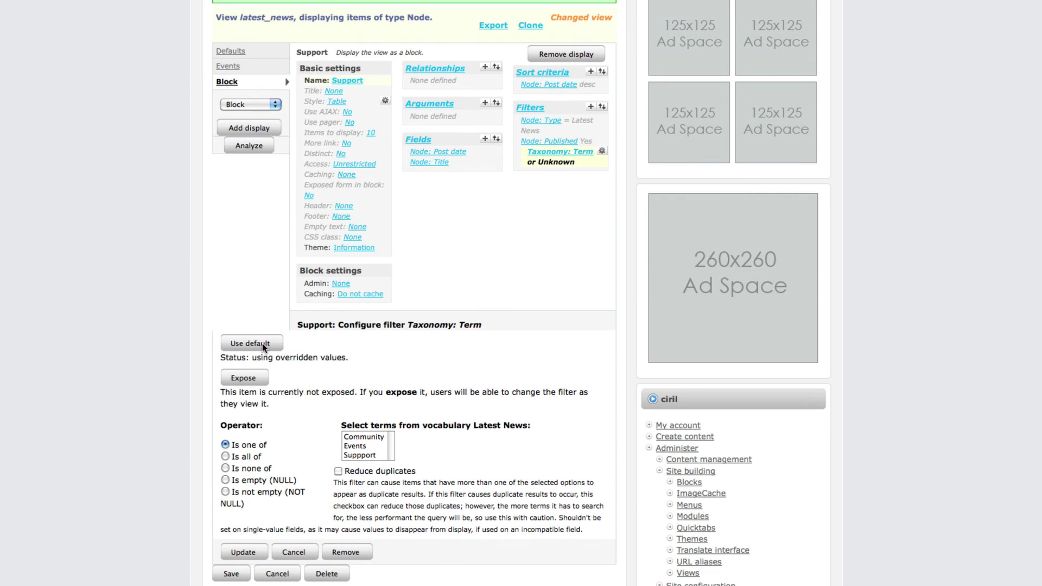
{"action": "left_click", "coordinate": [338, 471]}
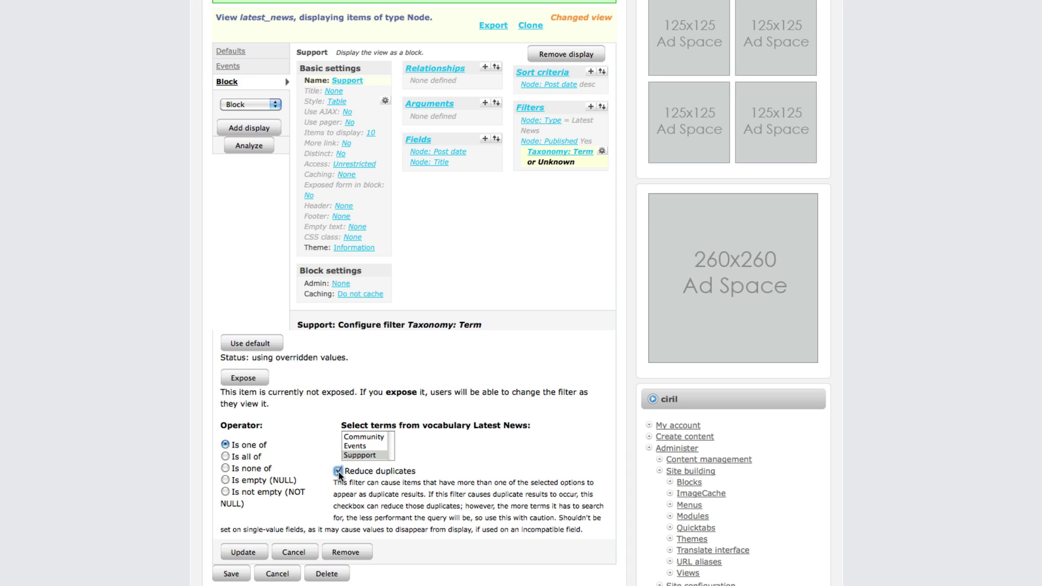
{"action": "left_click", "coordinate": [246, 557]}
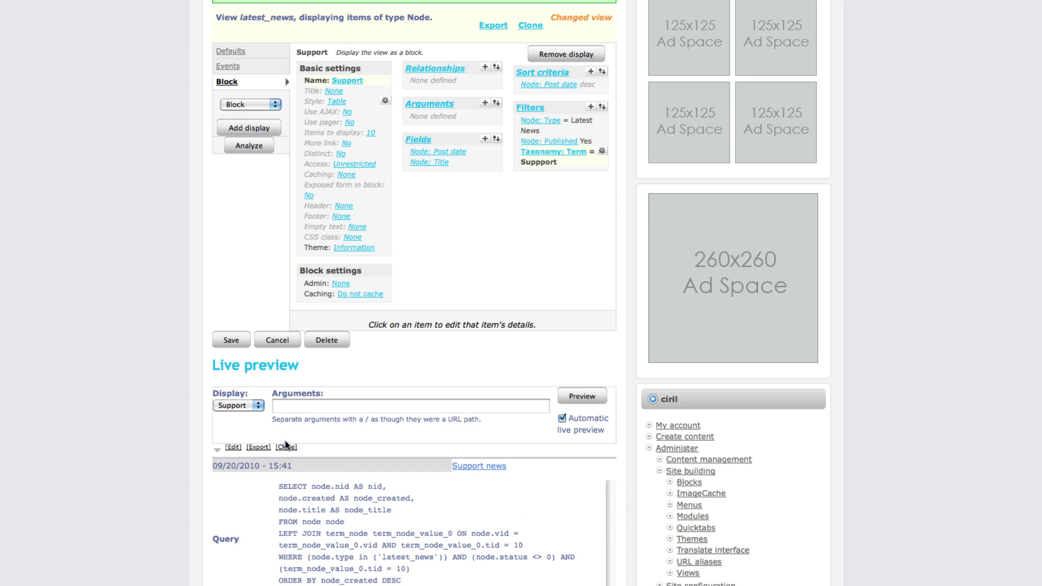
- Save the view, then add another Block display
{"action": "left_click", "coordinate": [236, 339]}
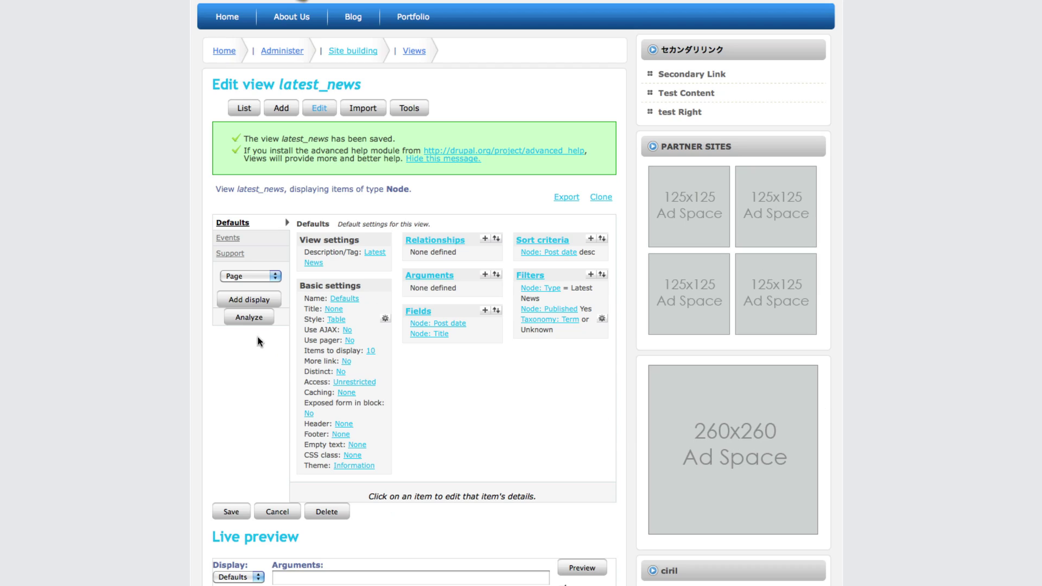
{"action": "left_click", "coordinate": [230, 253]}
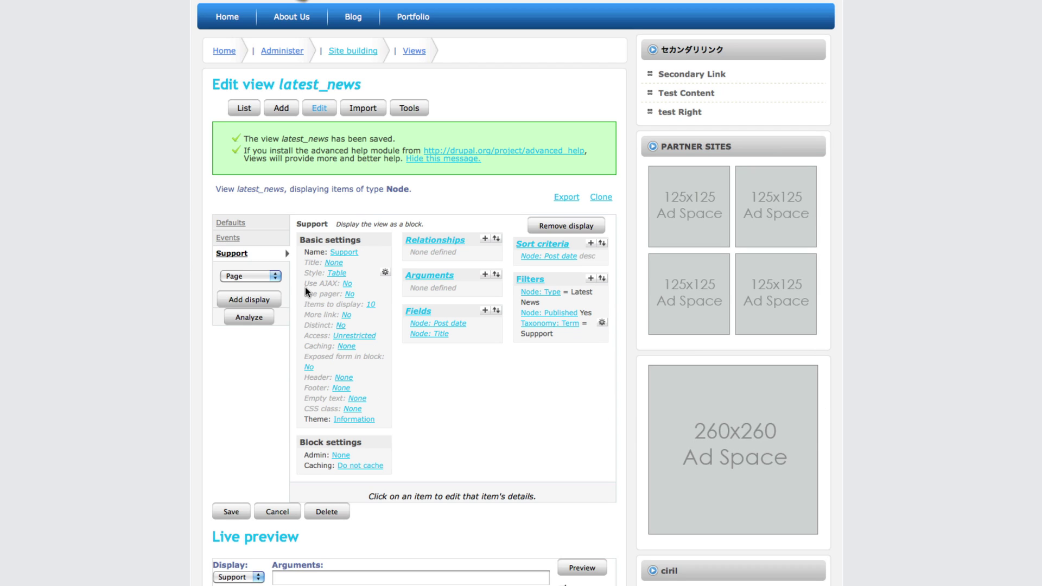
{"action": "left_click", "coordinate": [270, 276]}
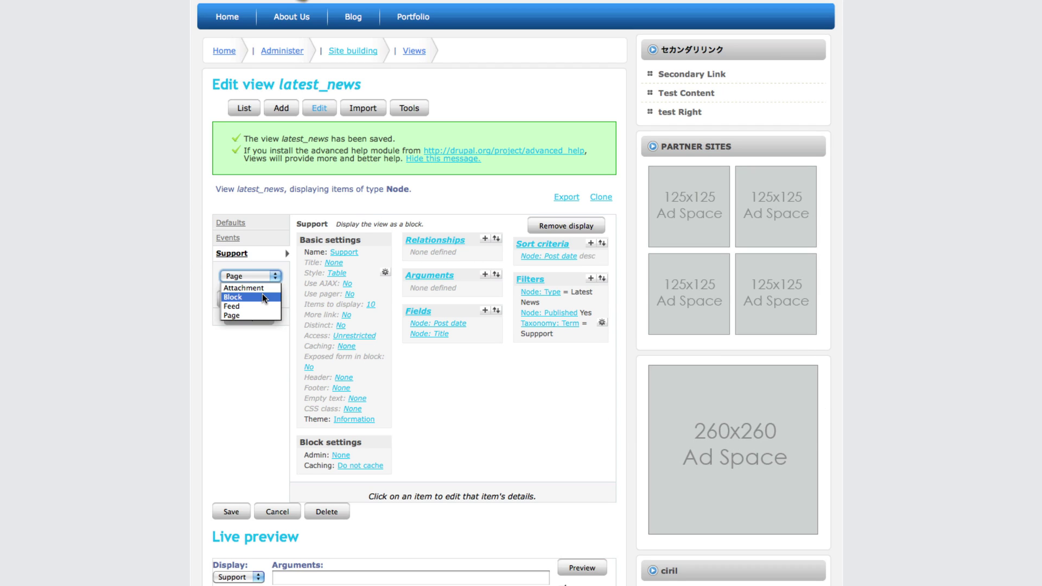
{"action": "left_click", "coordinate": [262, 294]}
{"action": "left_click", "coordinate": [257, 300]}
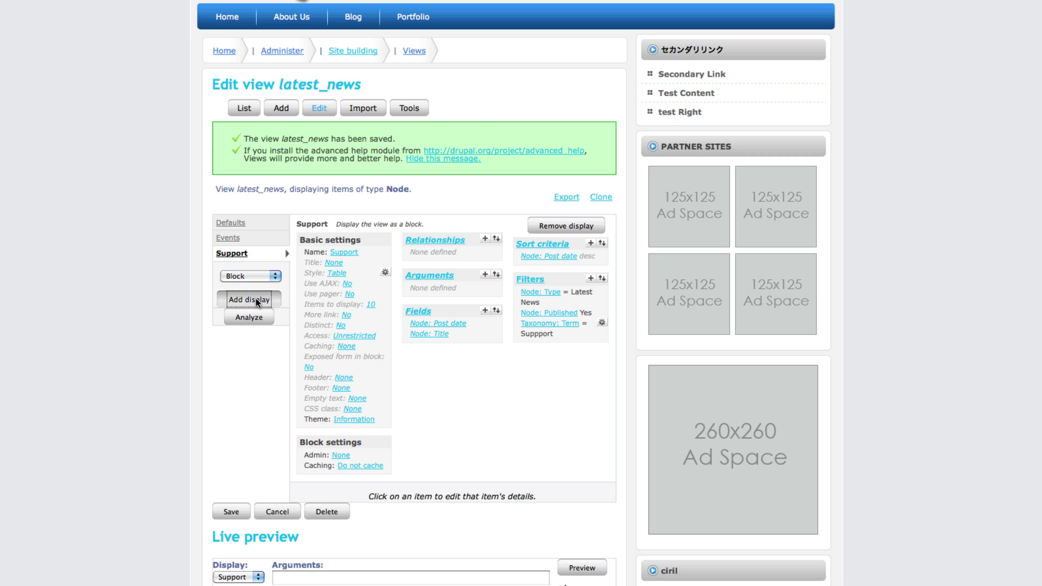
- Name the new block display Community
{"action": "left_click", "coordinate": [340, 254]}
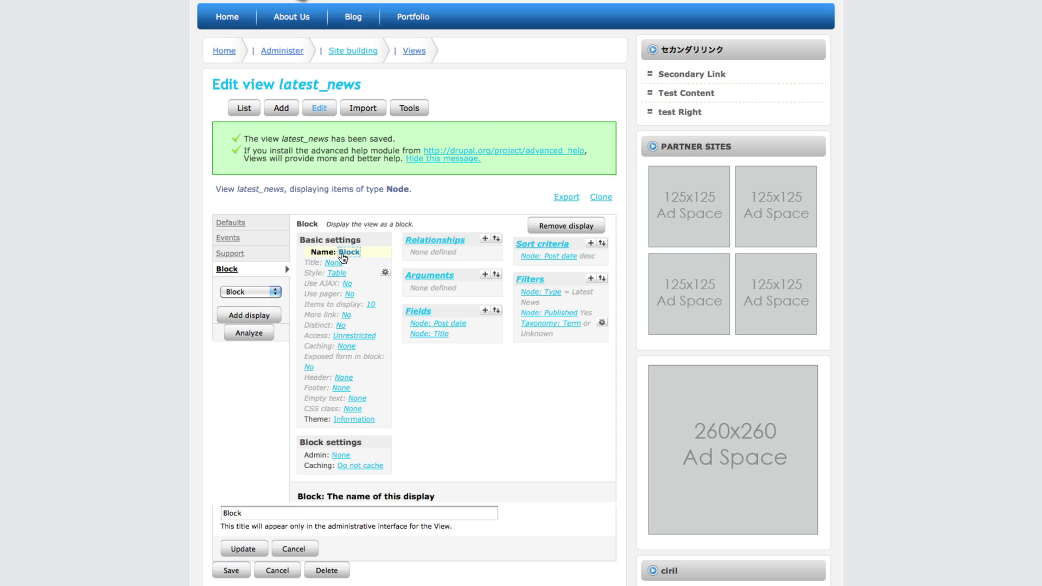
{"action": "type", "text": "C"}
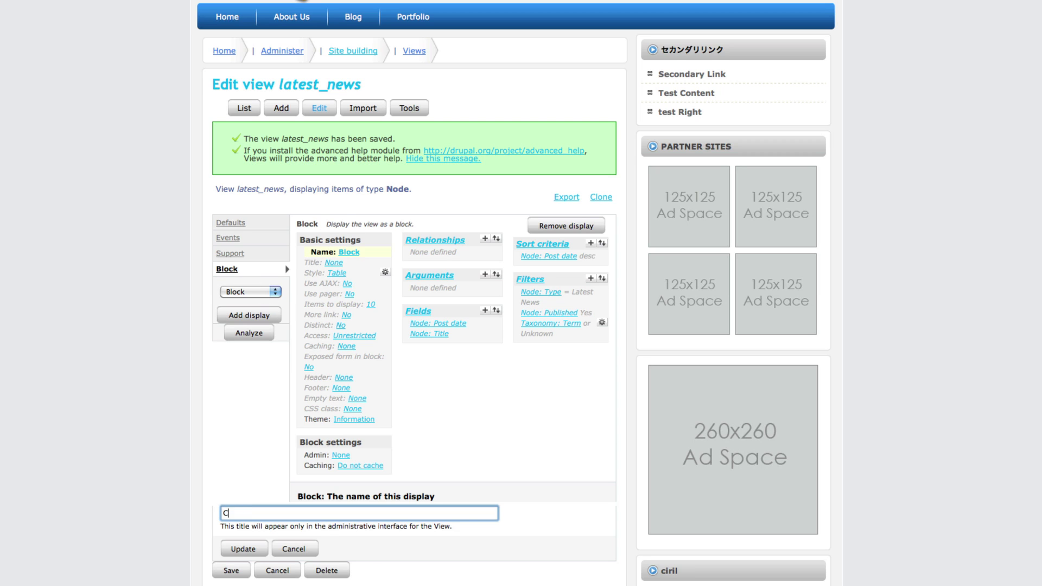
{"action": "type", "text": "ommunity"}
{"action": "left_click", "coordinate": [244, 549]}
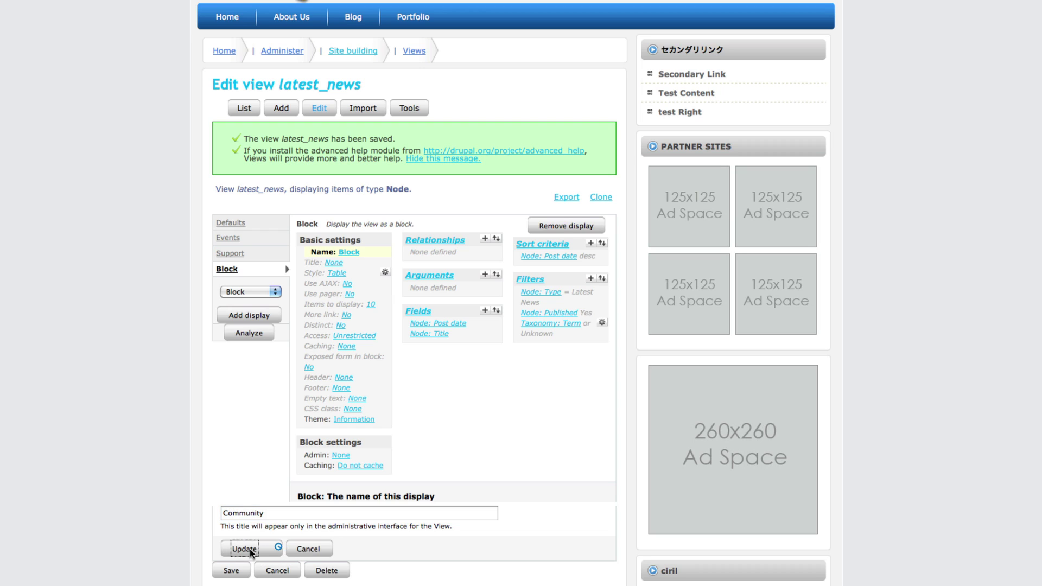
- Override its Taxonomy: Term filter to Community with Reduce duplicates, and save latest_news
{"action": "left_click", "coordinate": [569, 323]}
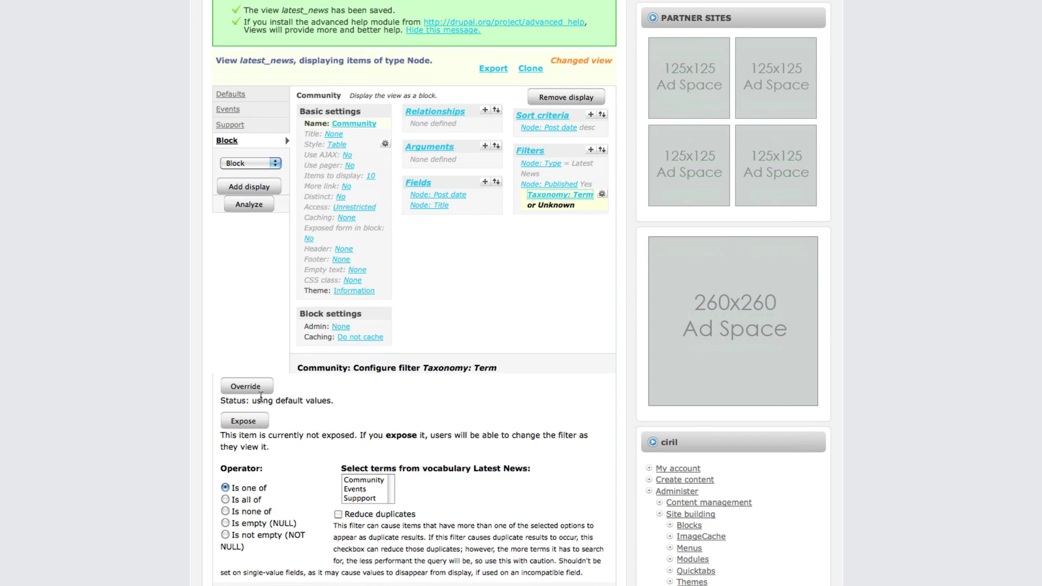
{"action": "left_click", "coordinate": [250, 386]}
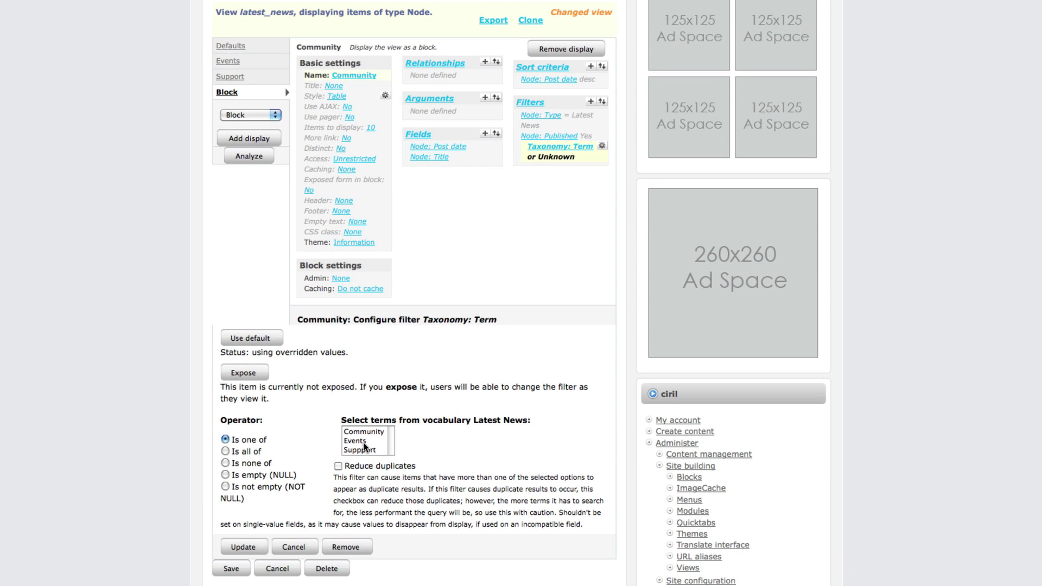
{"action": "left_click", "coordinate": [364, 431]}
{"action": "left_click", "coordinate": [338, 466]}
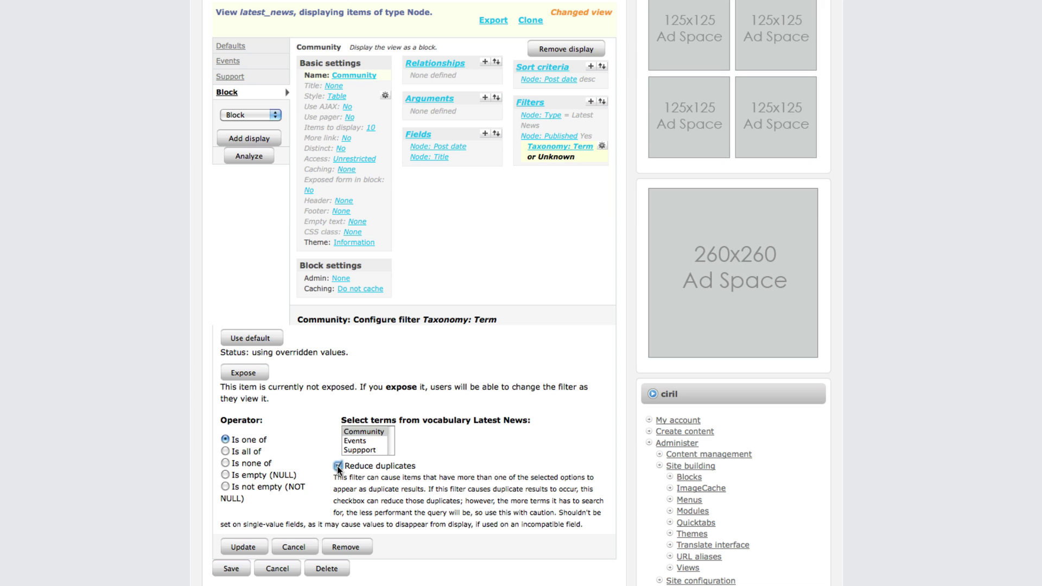
{"action": "left_click", "coordinate": [243, 547]}
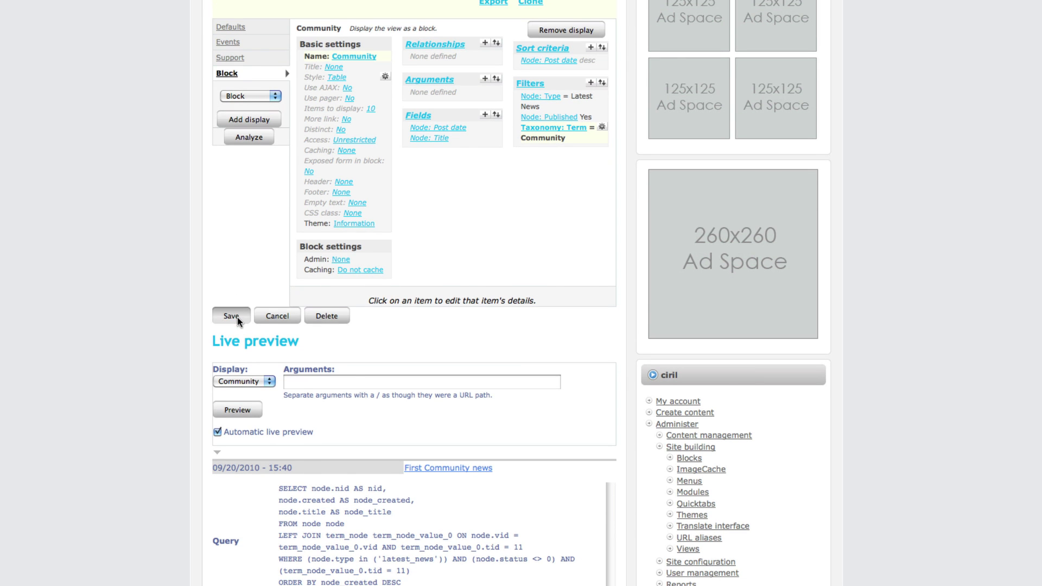
{"action": "left_click", "coordinate": [231, 315]}
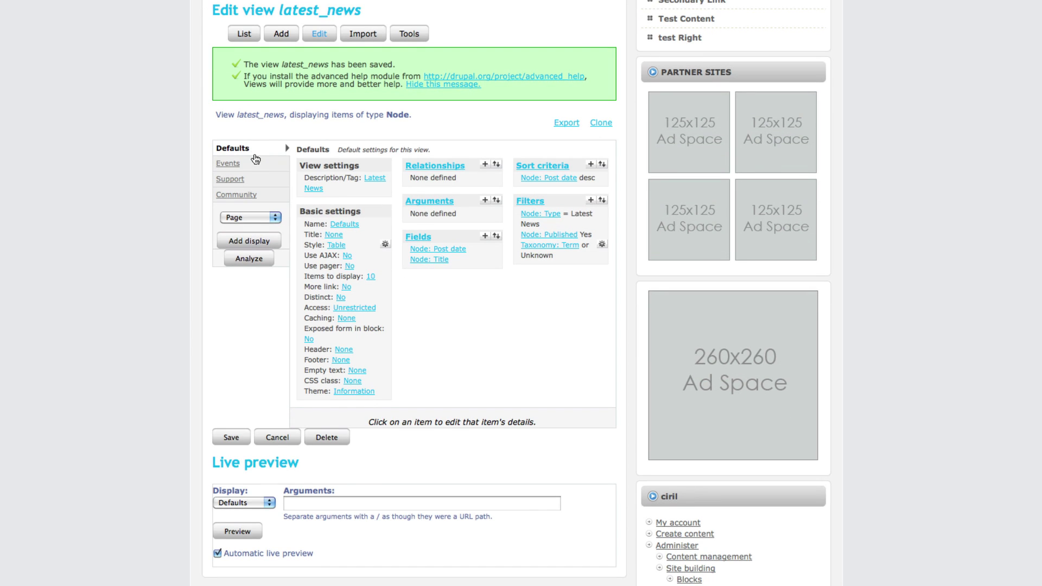
- Add a Page display, comparing it with the Defaults and Support display settings
{"action": "left_click", "coordinate": [267, 218]}
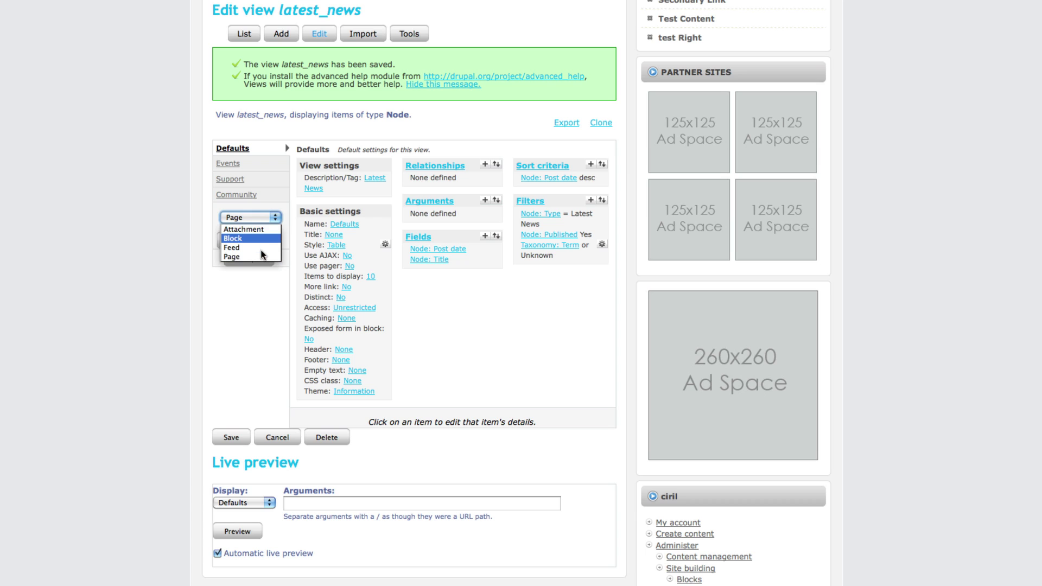
{"action": "left_click", "coordinate": [261, 255]}
{"action": "left_click", "coordinate": [261, 242]}
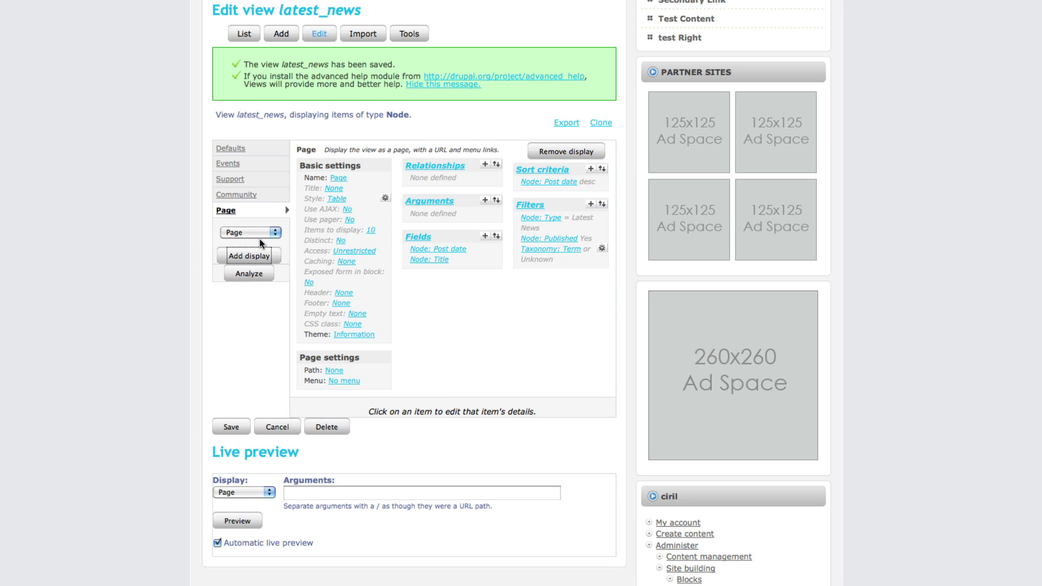
{"action": "left_click", "coordinate": [258, 151]}
{"action": "left_click", "coordinate": [214, 180]}
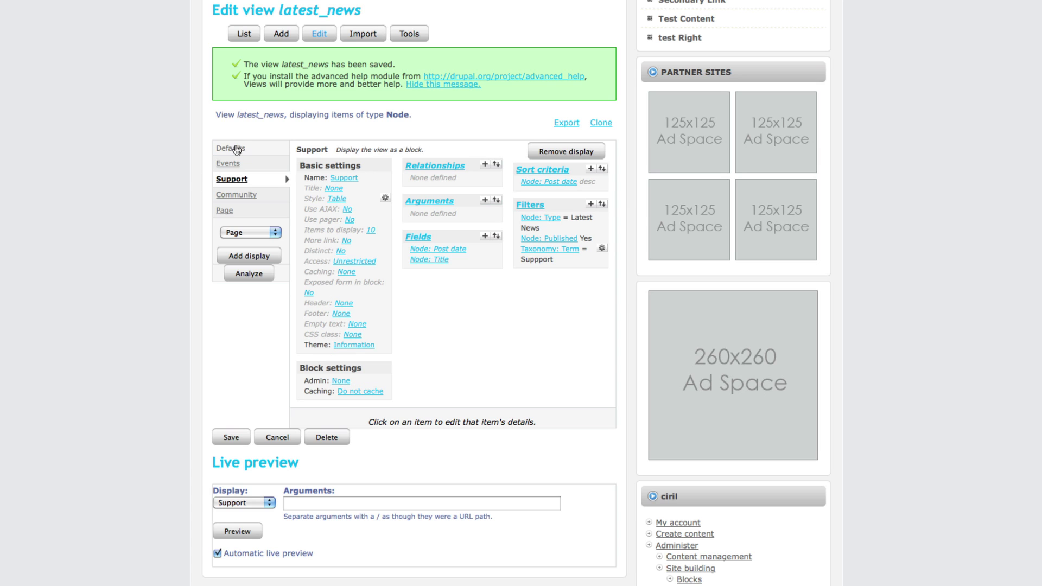
{"action": "left_click", "coordinate": [238, 211]}
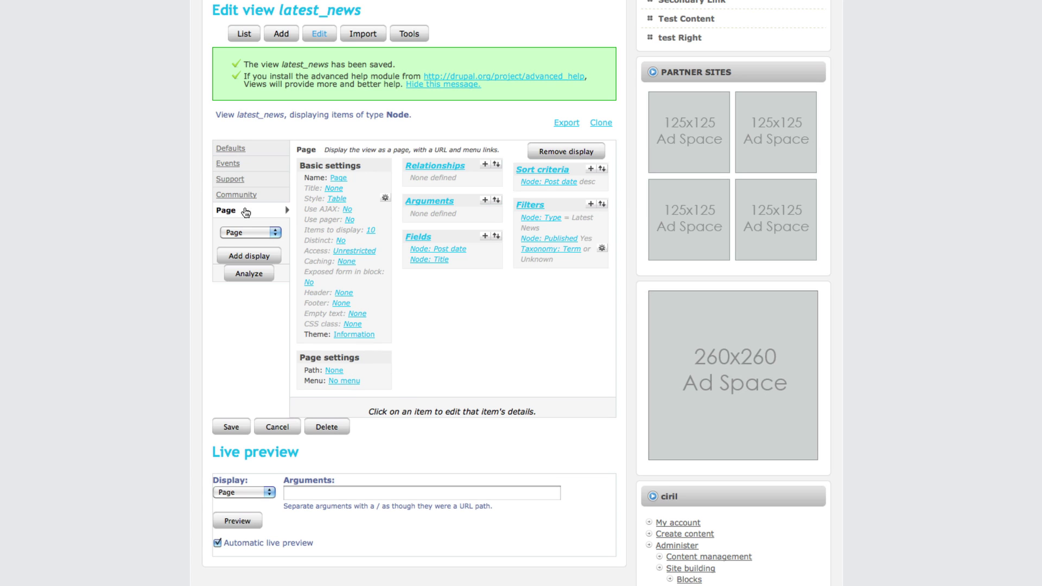
{"action": "left_click", "coordinate": [249, 152]}
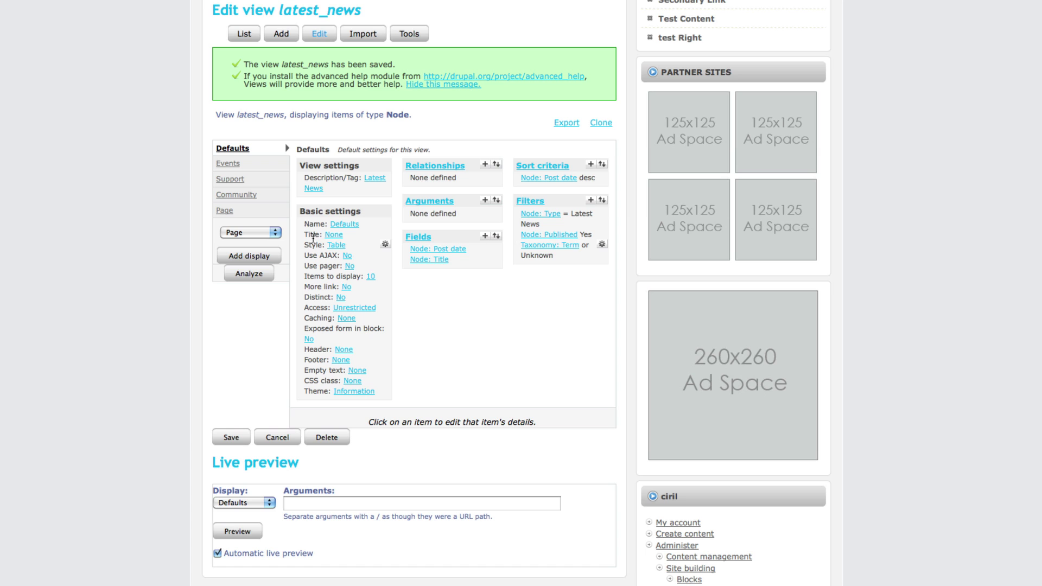
{"action": "left_click", "coordinate": [280, 212]}
- Override the Page display's filters and remove the Taxonomy: Term filter
{"action": "left_click", "coordinate": [576, 253]}
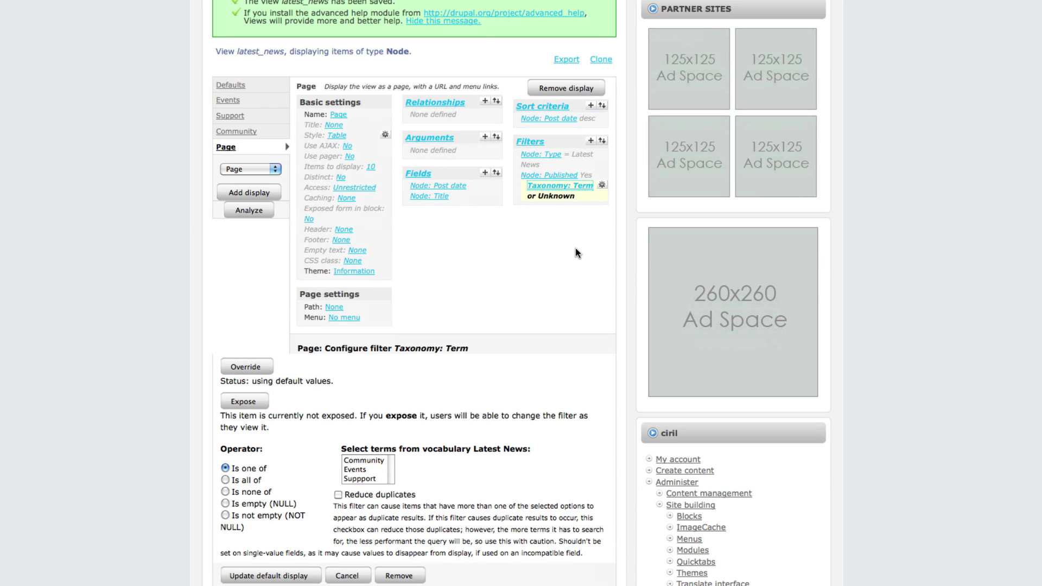
{"action": "left_click", "coordinate": [253, 369]}
{"action": "left_click", "coordinate": [352, 577]}
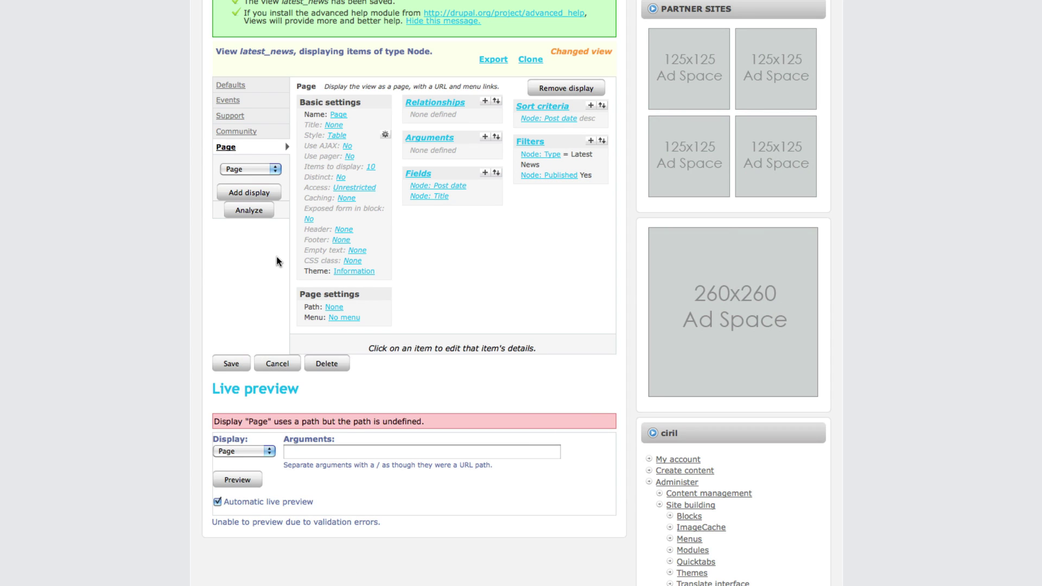
- Set the Page display's path to latest-news
{"action": "scroll", "coordinate": [418, 285], "scroll_direction": "down", "scroll_amount": 3}
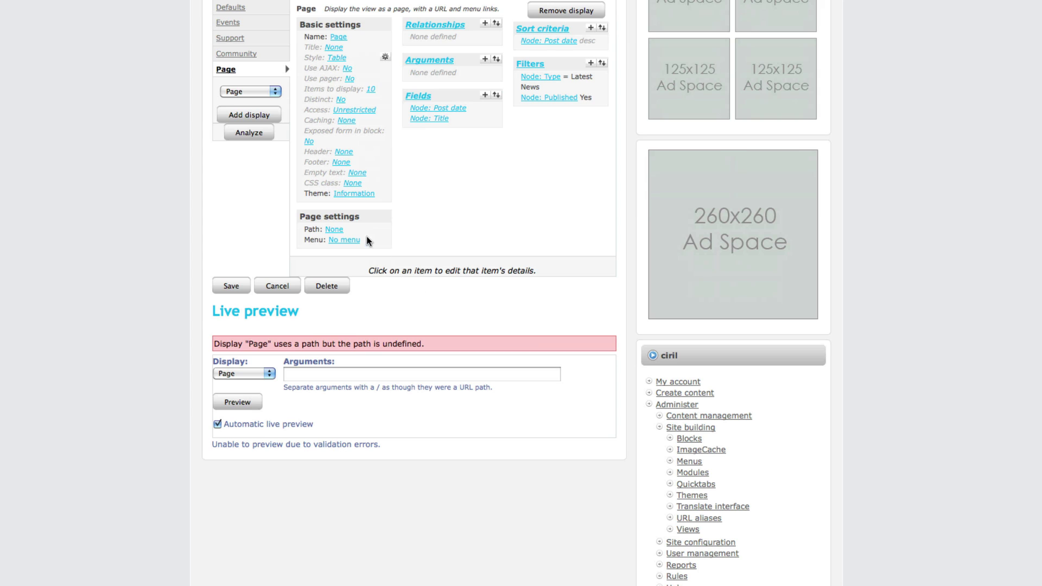
{"action": "left_click", "coordinate": [335, 230]}
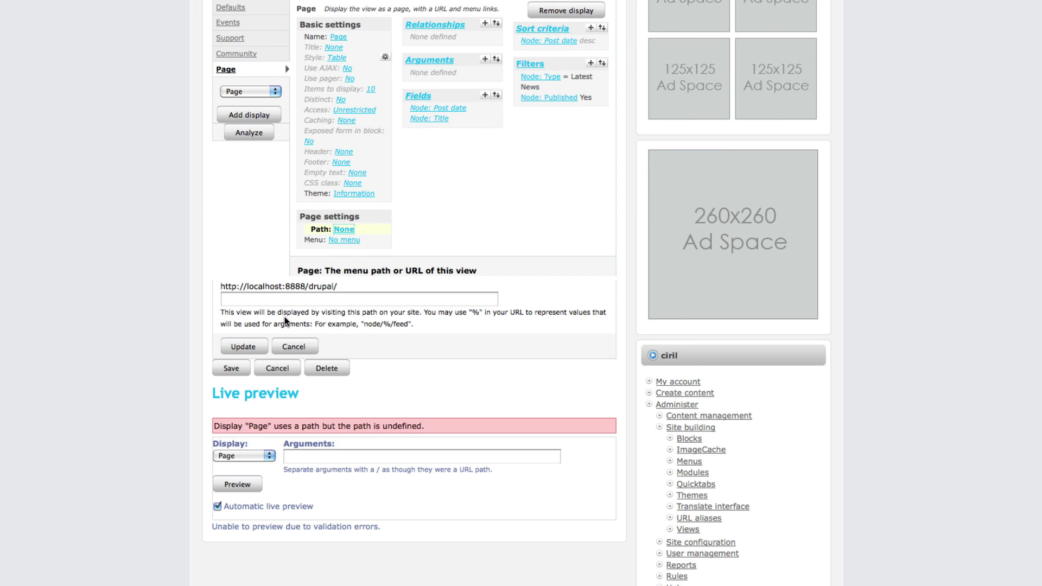
{"action": "left_click", "coordinate": [285, 300]}
{"action": "type", "text": "news"}
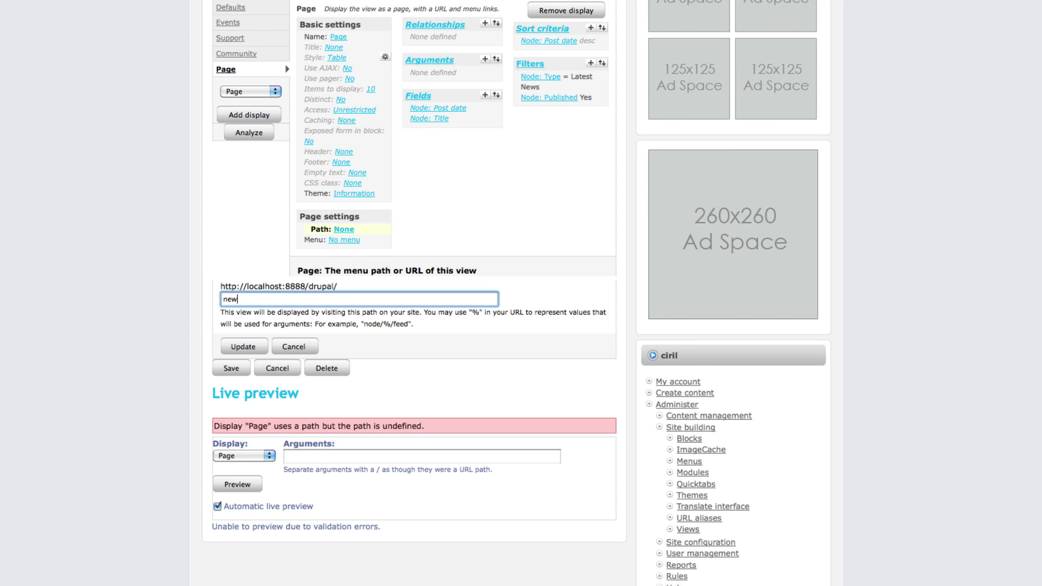
{"action": "left_click", "coordinate": [221, 300]}
{"action": "type", "text": "latest-"}
{"action": "left_click", "coordinate": [243, 346]}
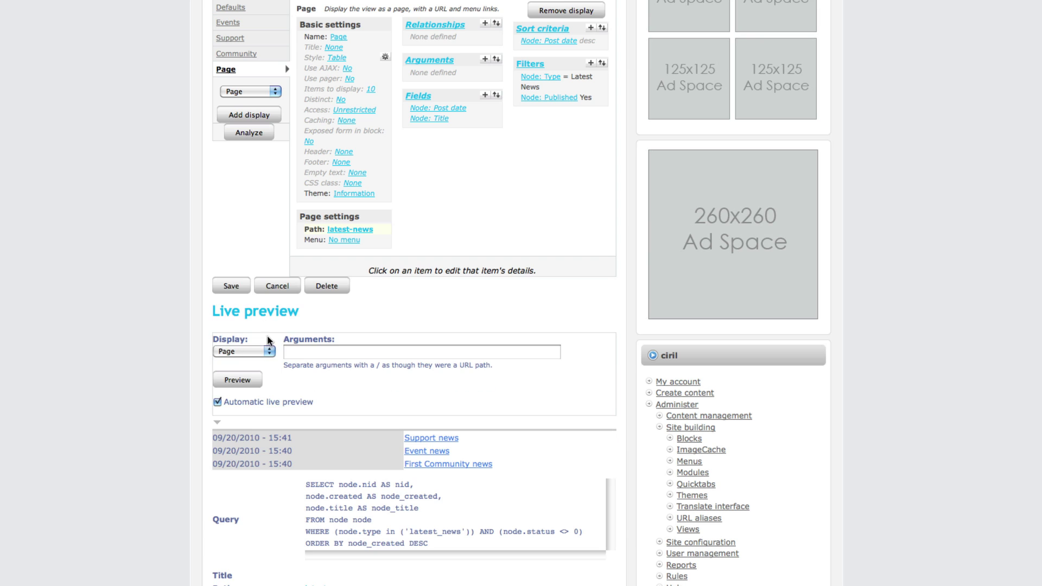
- Make the page a normal menu entry titled News with description News
{"action": "left_click", "coordinate": [346, 243]}
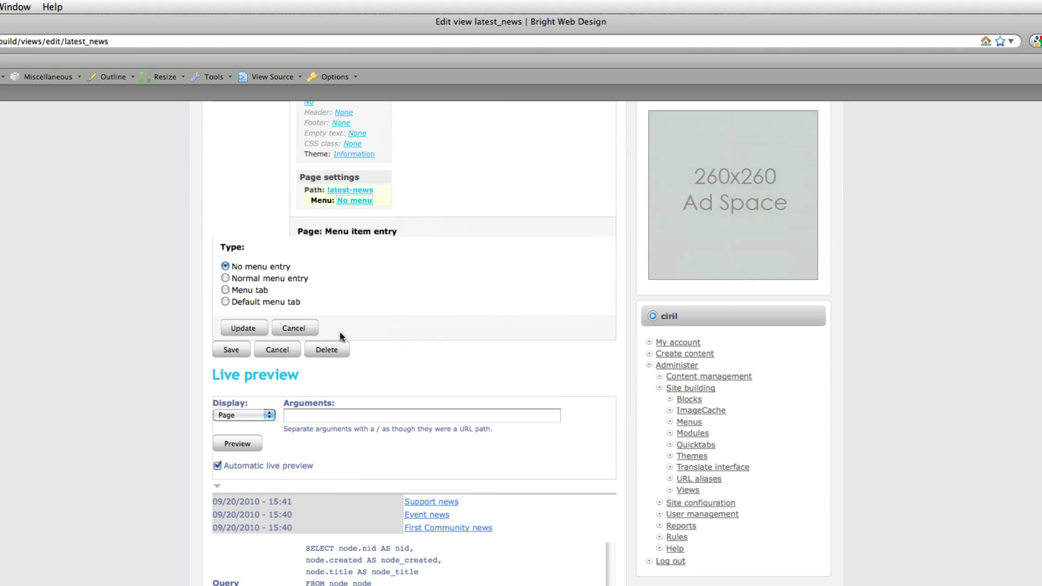
{"action": "scroll", "coordinate": [261, 316], "scroll_direction": "up", "scroll_amount": 1}
{"action": "left_click", "coordinate": [254, 292]}
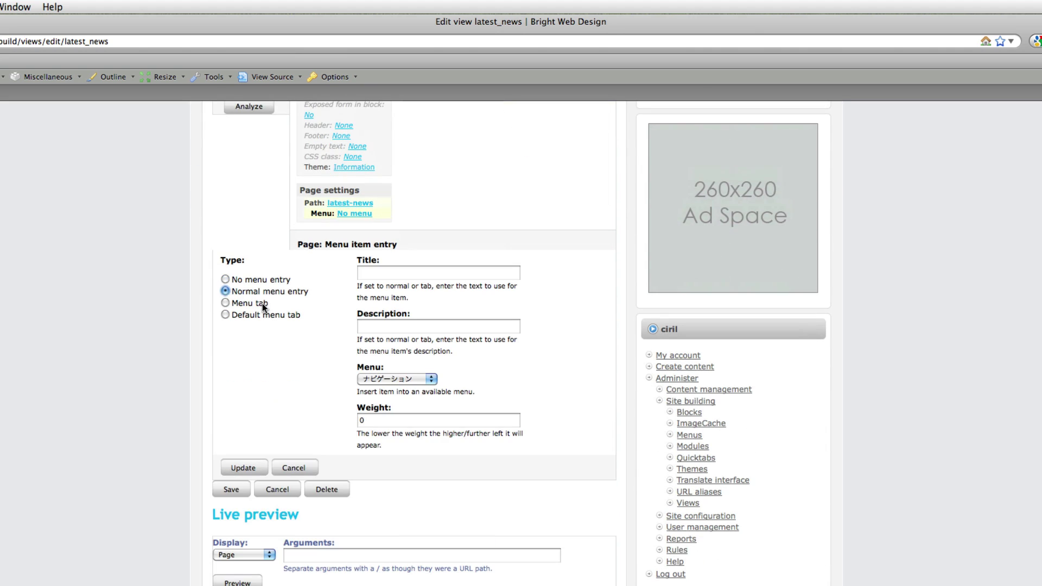
{"action": "left_click", "coordinate": [398, 274]}
{"action": "type", "text": "Latest"}
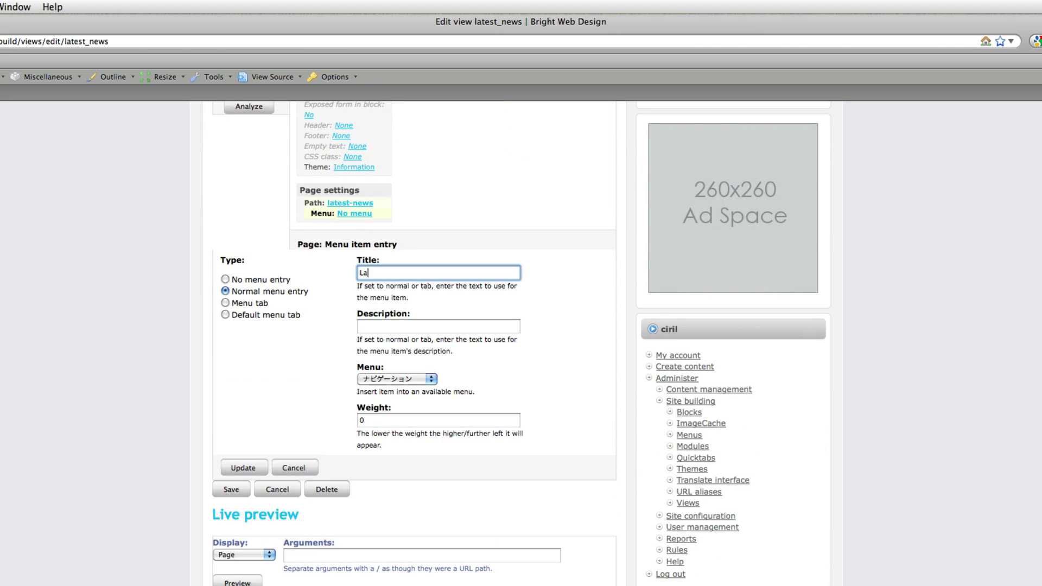
{"action": "key", "text": "BackSpace"}
{"action": "key", "text": "BackSpace"}
{"action": "key", "text": "BackSpace"}
{"action": "key", "text": "BackSpace"}
{"action": "key", "text": "BackSpace"}
{"action": "type", "text": "News"}
{"action": "scroll", "coordinate": [399, 229], "scroll_direction": "down", "scroll_amount": 5}
{"action": "left_click", "coordinate": [387, 184]}
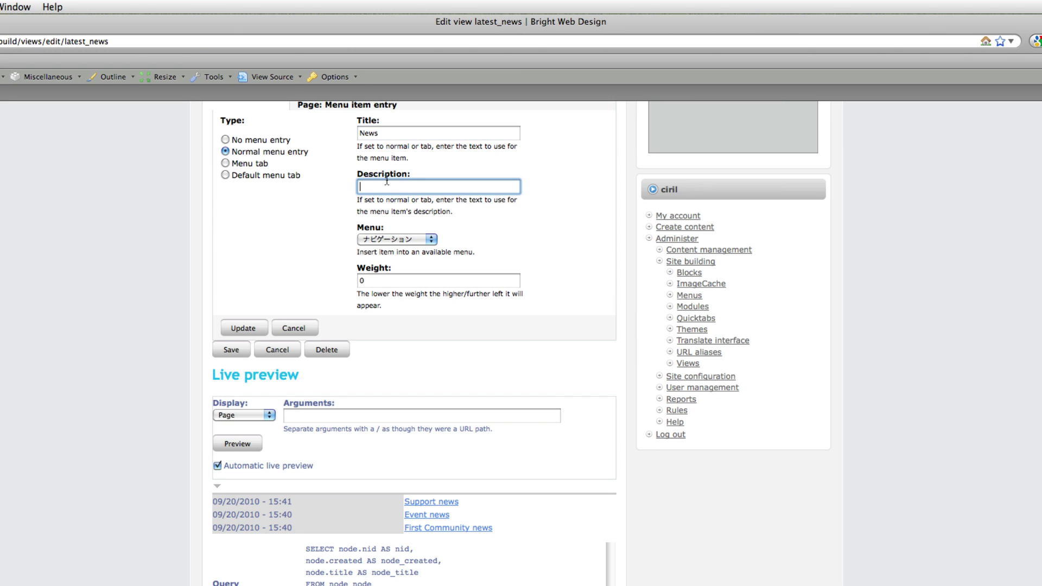
{"action": "type", "text": "News"}
{"action": "scroll", "coordinate": [454, 217], "scroll_direction": "up", "scroll_amount": 5}
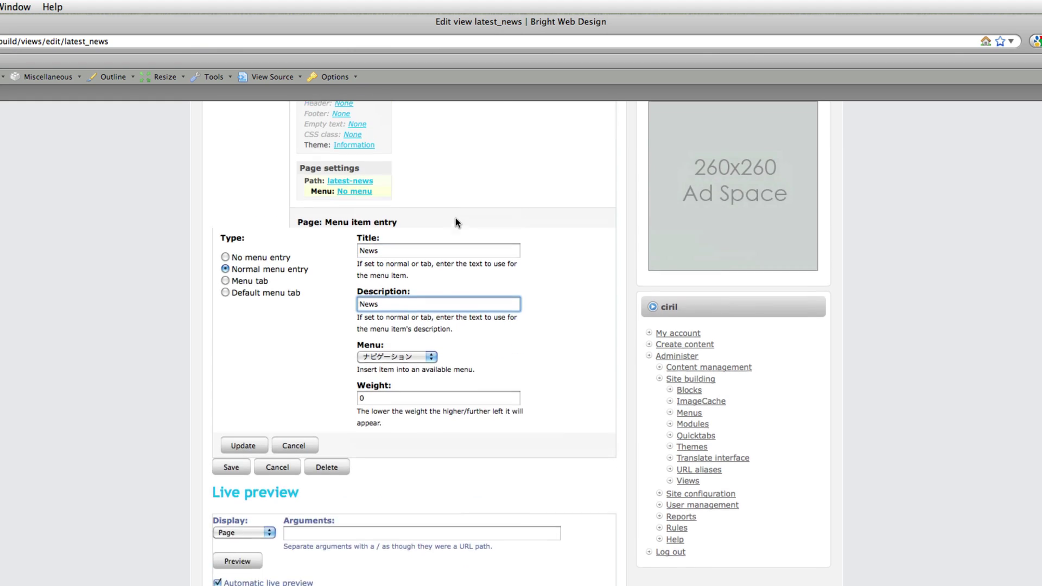
- Place the News entry in the プライマリリンク menu and apply the menu settings
{"action": "left_click", "coordinate": [420, 387]}
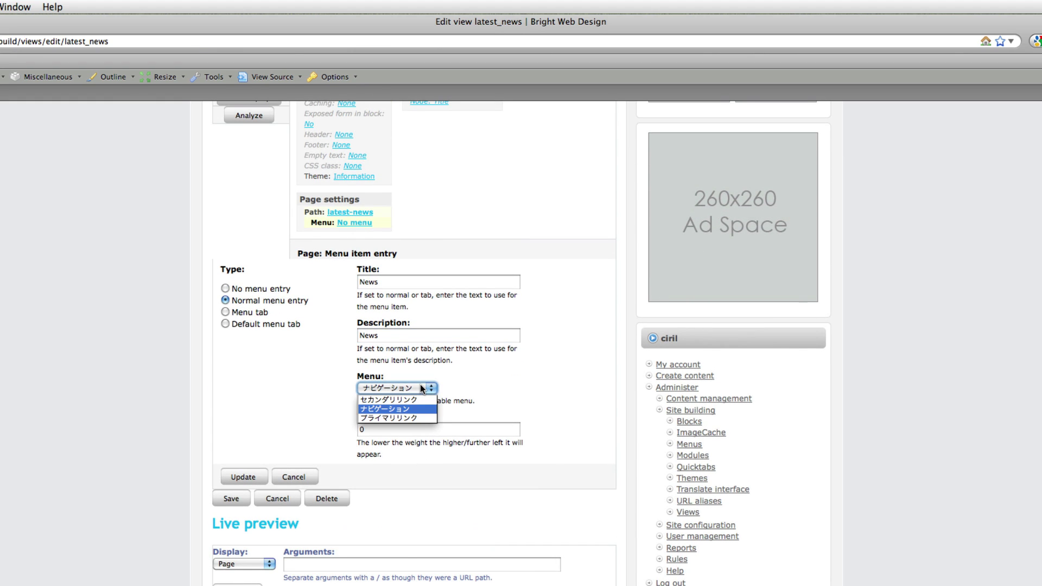
{"action": "left_click", "coordinate": [399, 418]}
{"action": "scroll", "coordinate": [449, 402], "scroll_direction": "up", "scroll_amount": 1}
{"action": "scroll", "coordinate": [448, 405], "scroll_direction": "up", "scroll_amount": 2}
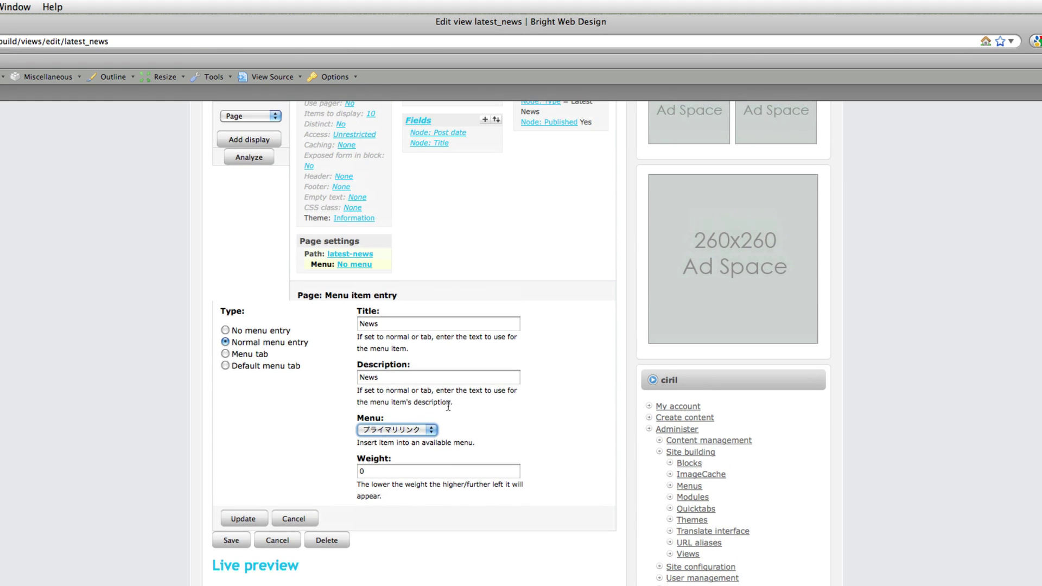
{"action": "left_click", "coordinate": [340, 433]}
{"action": "left_click", "coordinate": [474, 432]}
{"action": "scroll", "coordinate": [466, 380], "scroll_direction": "up", "scroll_amount": 4}
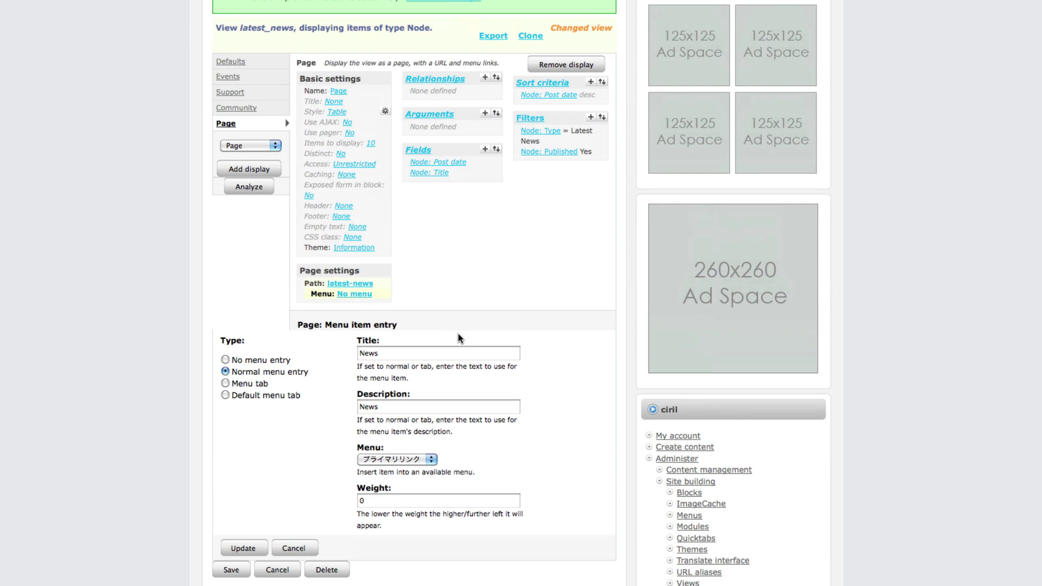
{"action": "left_click", "coordinate": [404, 460]}
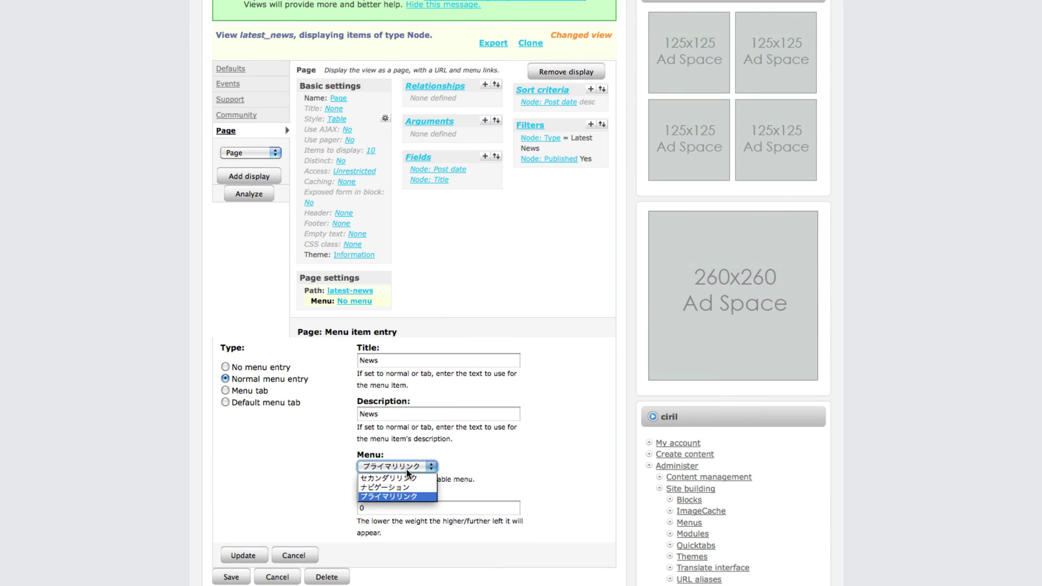
{"action": "left_click", "coordinate": [404, 497]}
{"action": "left_click", "coordinate": [249, 555]}
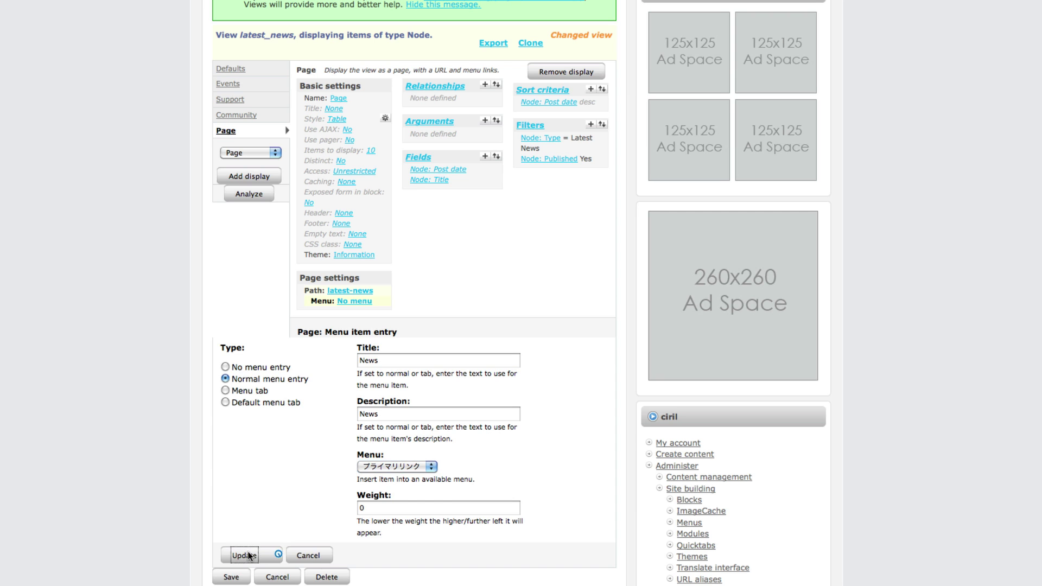
- Save the latest_news view so News joins the primary links
{"action": "left_click", "coordinate": [231, 346]}
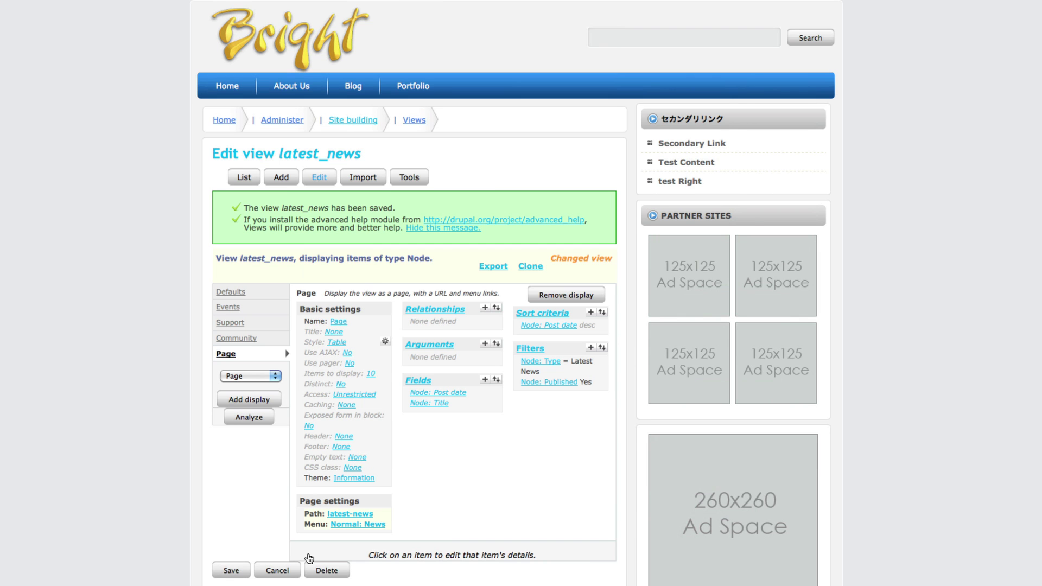
{"action": "left_click", "coordinate": [241, 571]}
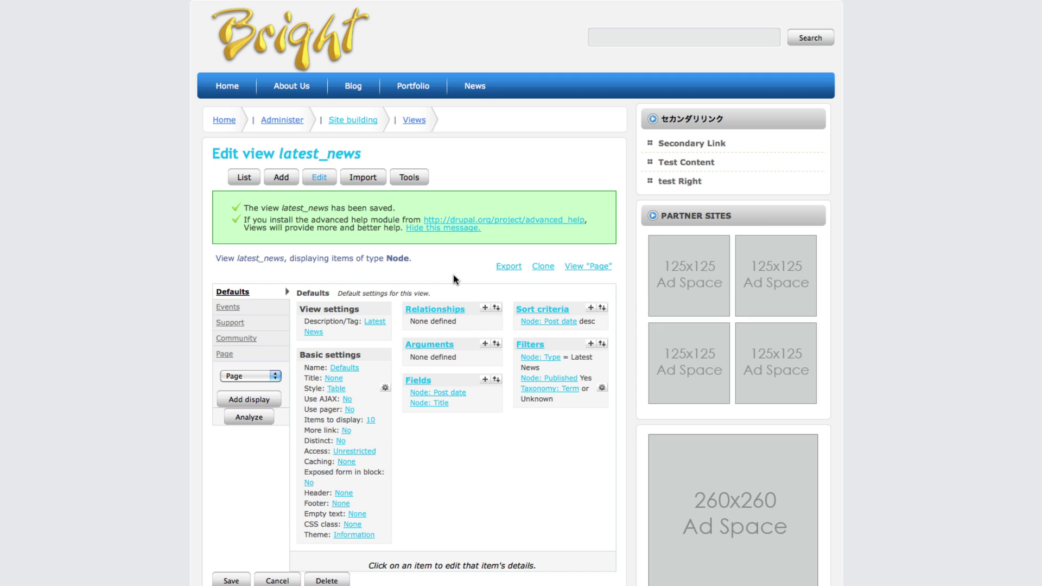
{"action": "scroll", "coordinate": [457, 277], "scroll_direction": "down", "scroll_amount": 3}
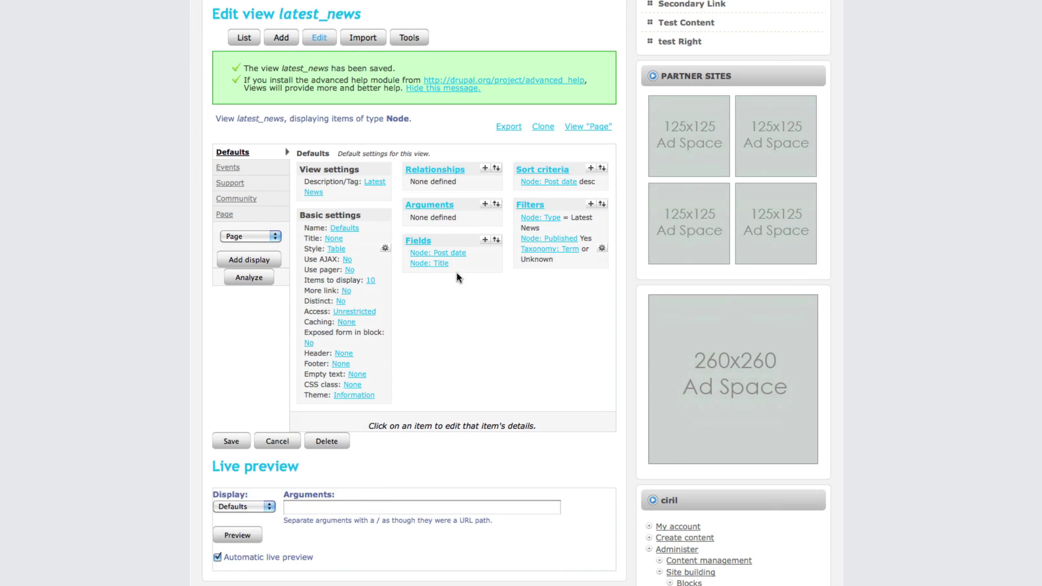
{"action": "scroll", "coordinate": [457, 277], "scroll_direction": "up", "scroll_amount": 3}
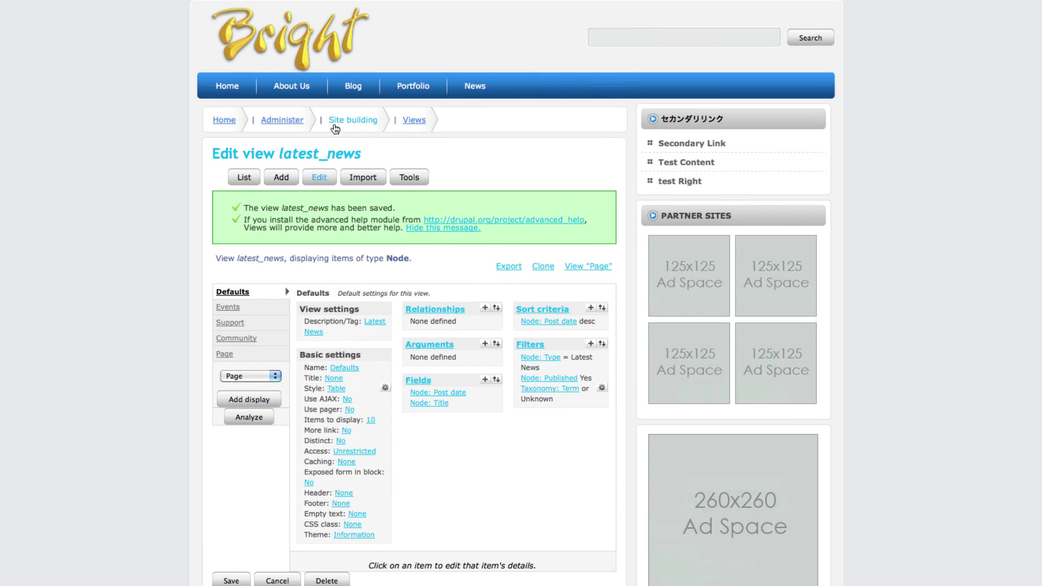
- Go from Administer to Quicktabs and start a new QT block
{"action": "left_click", "coordinate": [287, 123]}
{"action": "scroll", "coordinate": [294, 126], "scroll_direction": "down", "scroll_amount": 5}
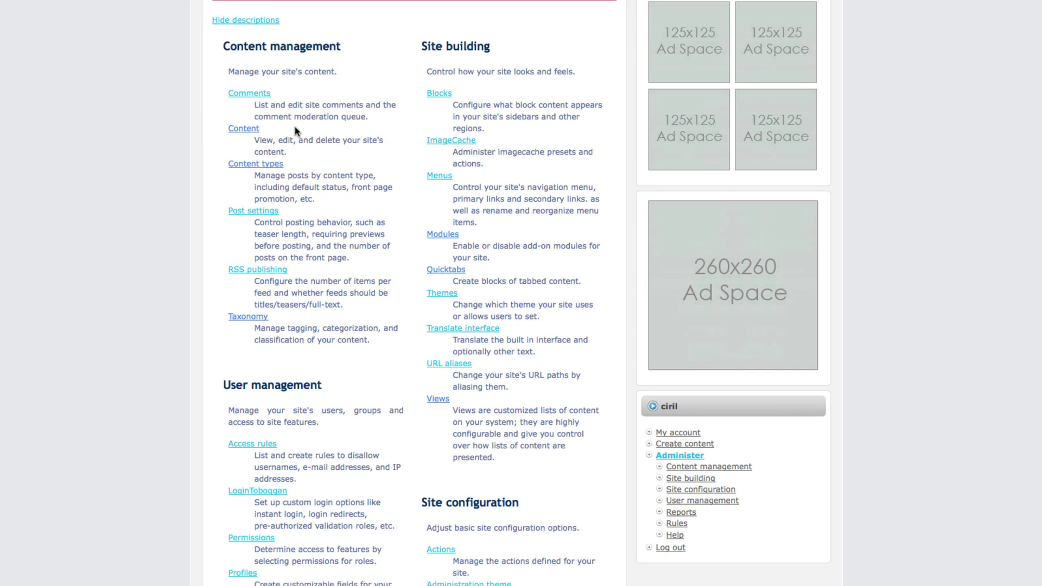
{"action": "left_click", "coordinate": [446, 269]}
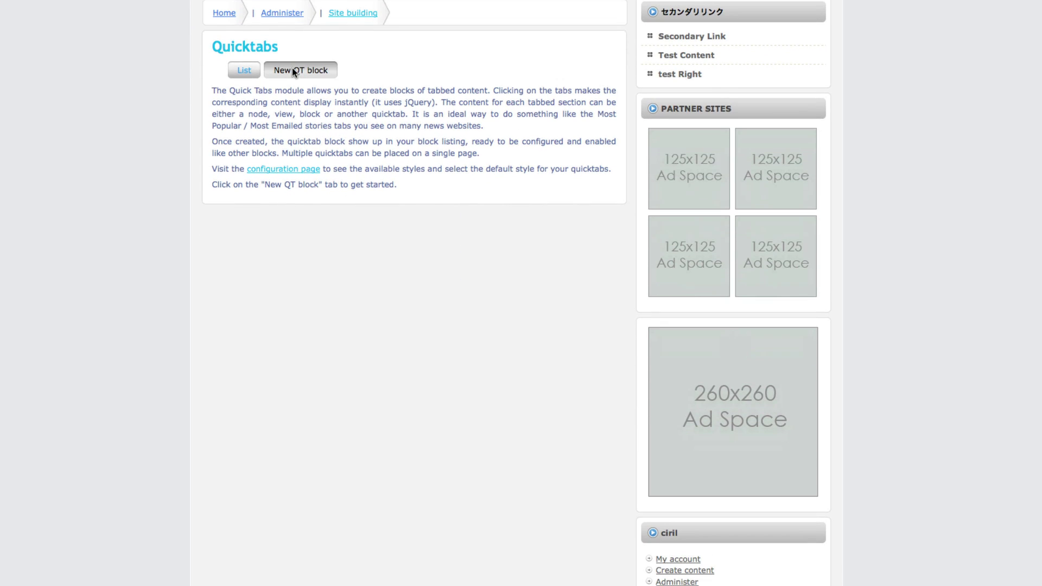
{"action": "left_click", "coordinate": [293, 71]}
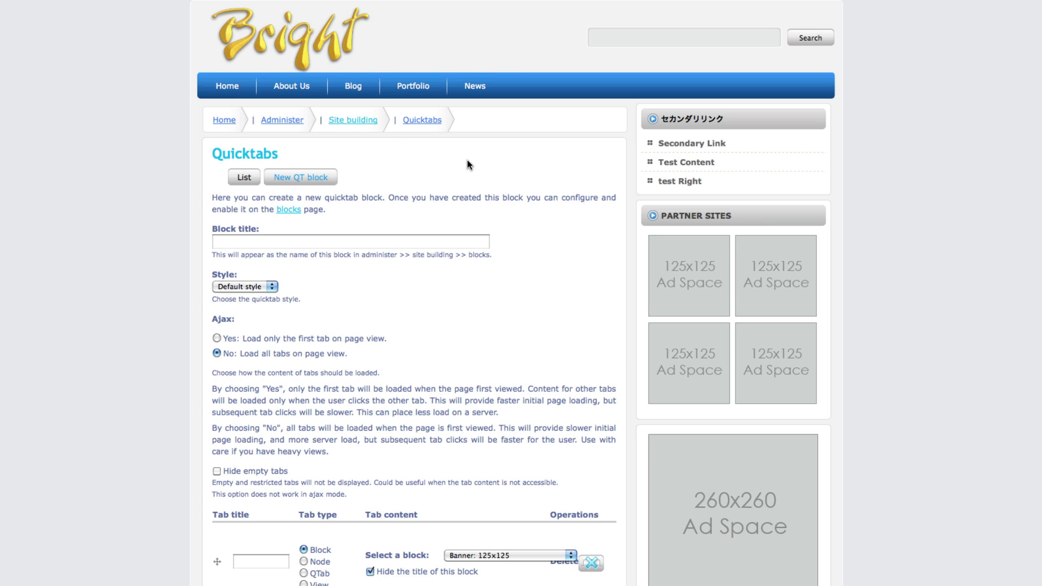
- Title the Quicktabs block Latest News and keep the Default style
{"action": "scroll", "coordinate": [467, 163], "scroll_direction": "down", "scroll_amount": 3}
{"action": "left_click", "coordinate": [244, 161]}
{"action": "type", "text": "L"}
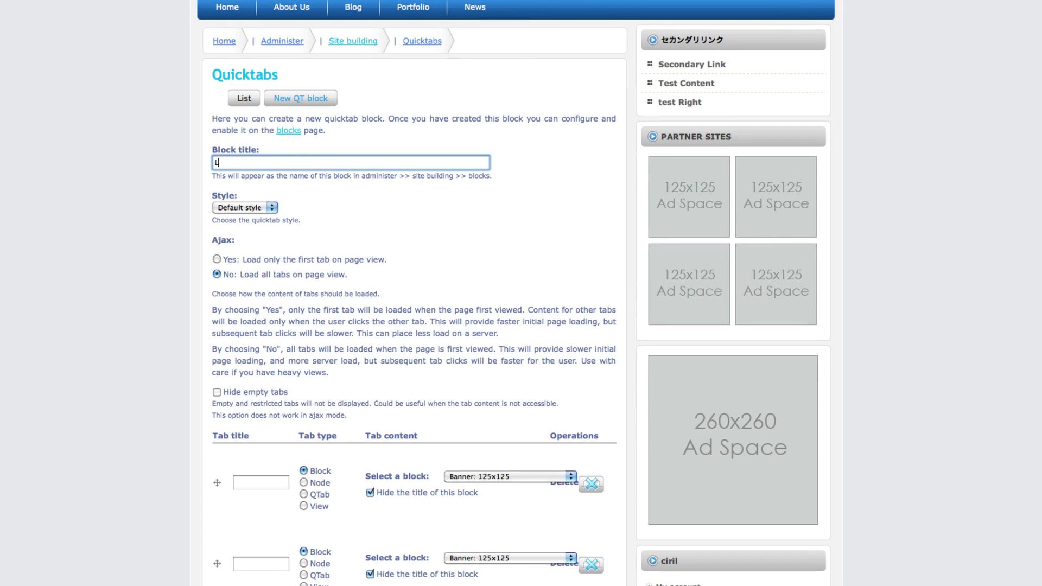
{"action": "type", "text": "atest News"}
{"action": "left_click", "coordinate": [266, 201]}
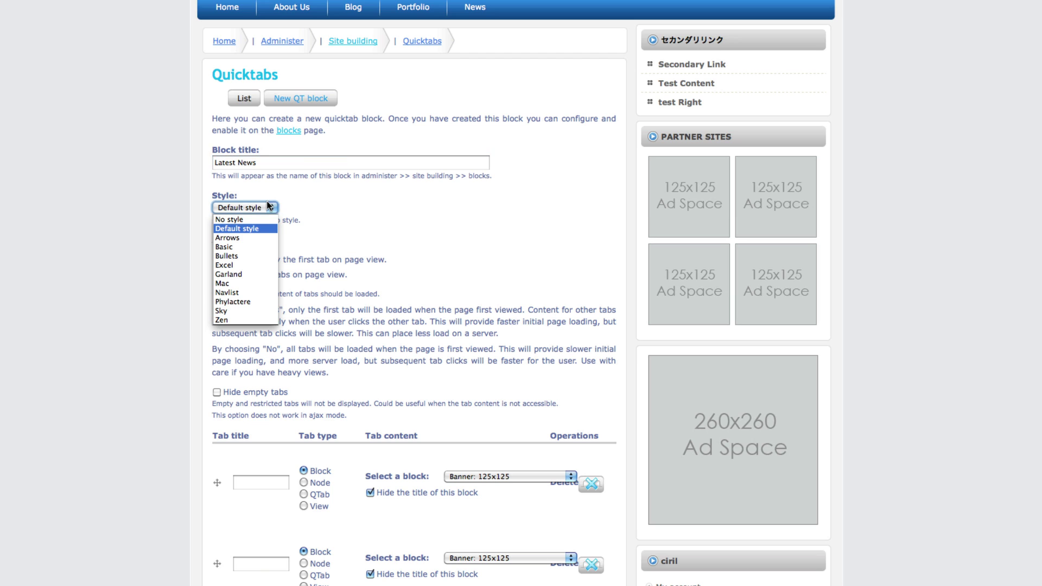
{"action": "left_click", "coordinate": [298, 199]}
- Set Ajax to Yes so only the first tab loads, and enable Hide empty tabs
{"action": "scroll", "coordinate": [298, 200], "scroll_direction": "down", "scroll_amount": 1}
{"action": "scroll", "coordinate": [298, 204], "scroll_direction": "down", "scroll_amount": 1}
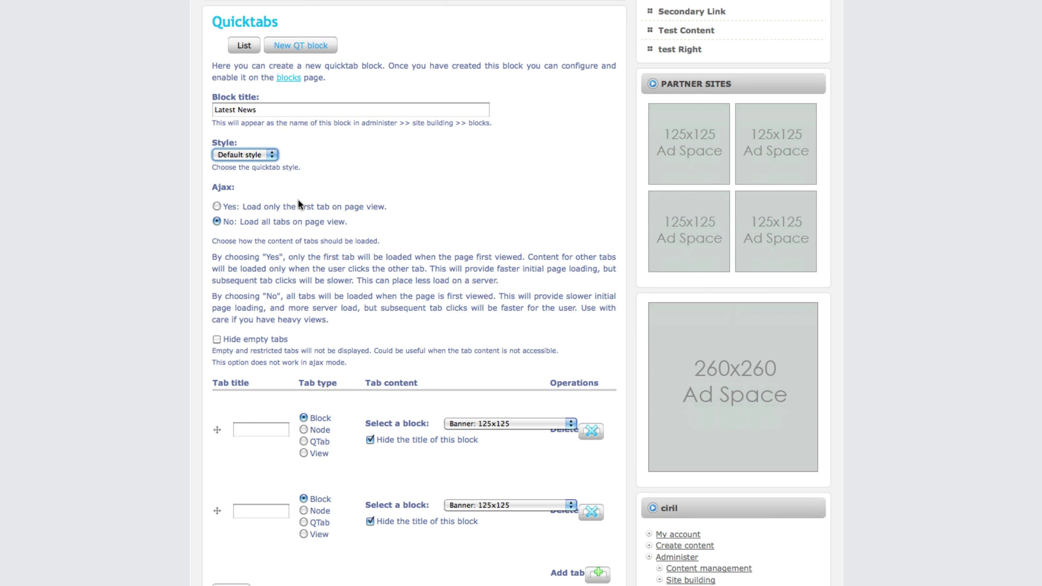
{"action": "scroll", "coordinate": [298, 204], "scroll_direction": "down", "scroll_amount": 2}
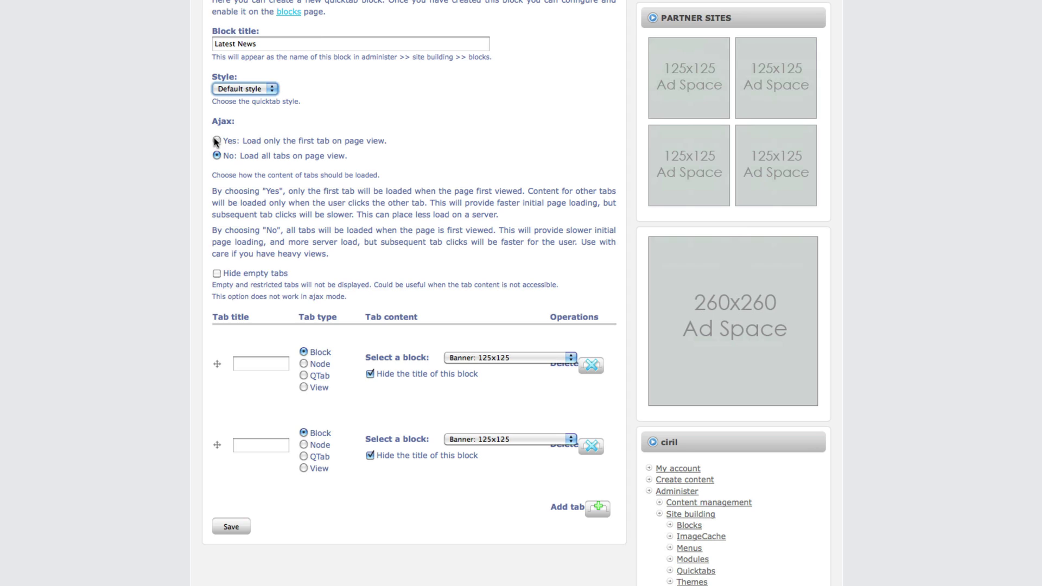
{"action": "left_click", "coordinate": [216, 141]}
{"action": "left_click", "coordinate": [231, 275]}
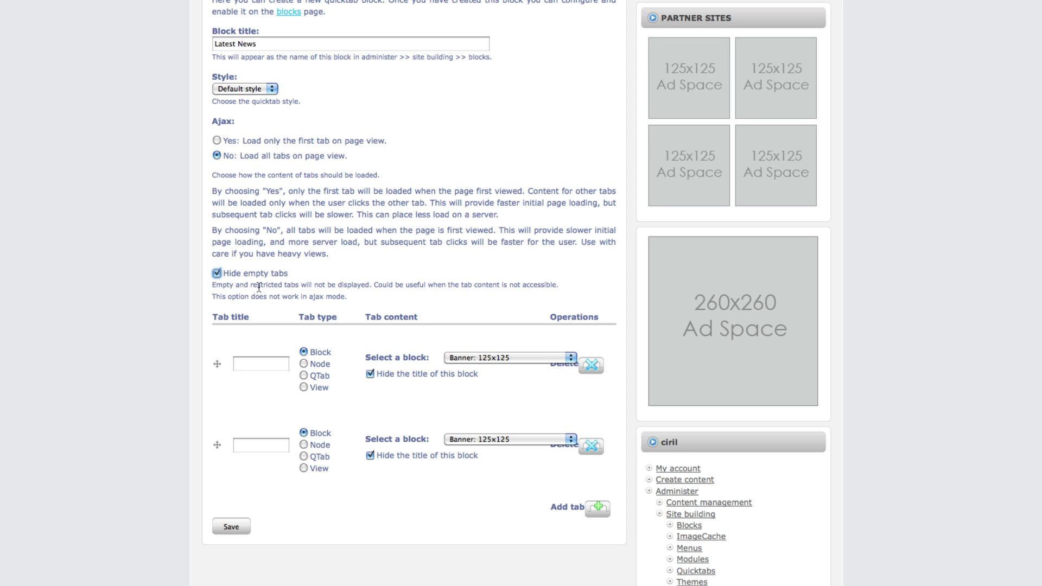
{"action": "left_click_drag", "start_coordinate": [213, 286], "coordinate": [358, 296]}
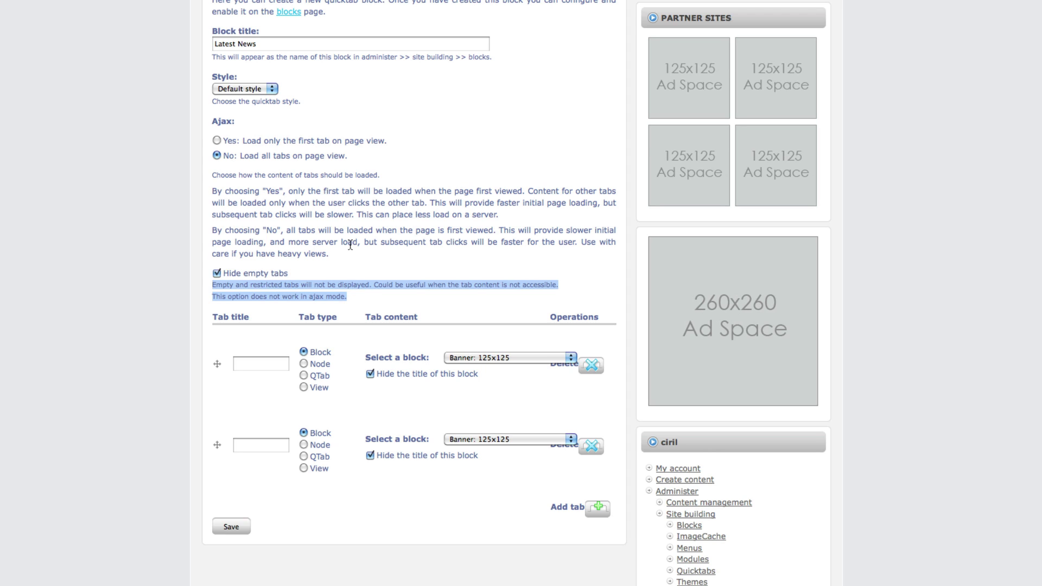
{"action": "left_click", "coordinate": [242, 276]}
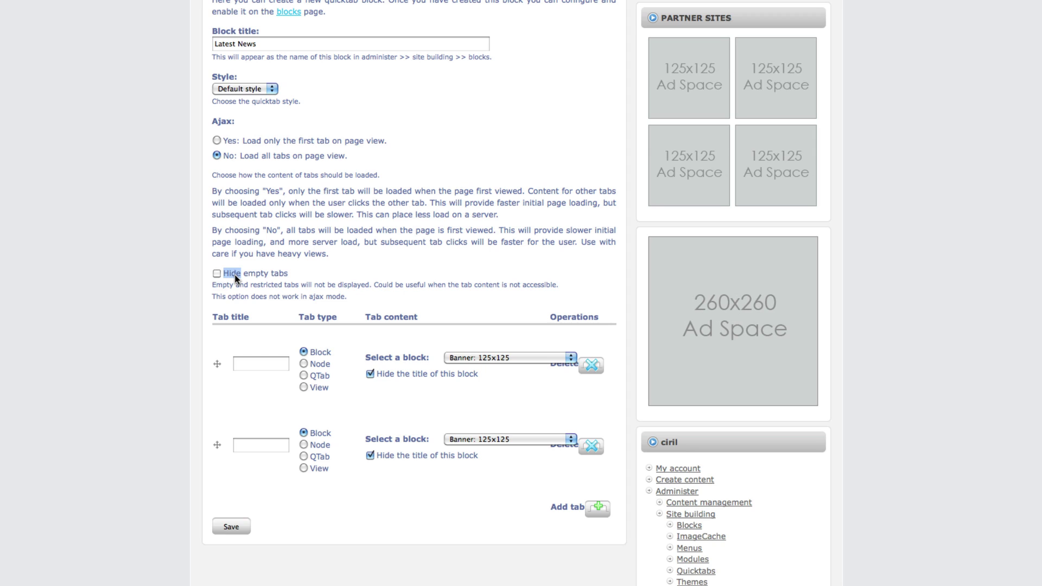
{"action": "left_click", "coordinate": [216, 274]}
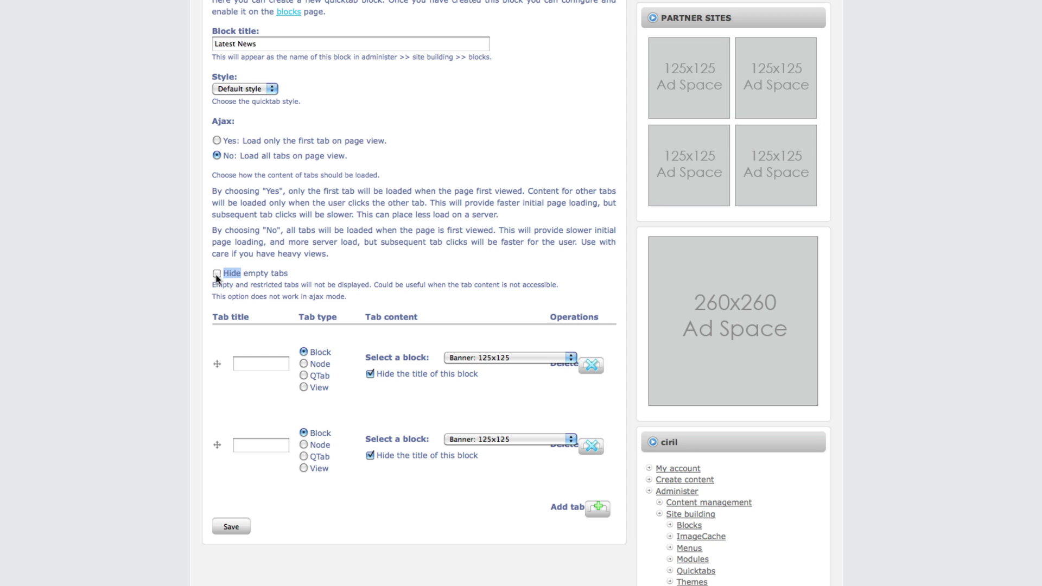
{"action": "left_click", "coordinate": [293, 244]}
{"action": "left_click", "coordinate": [216, 140]}
{"action": "scroll", "coordinate": [404, 152], "scroll_direction": "down", "scroll_amount": 4}
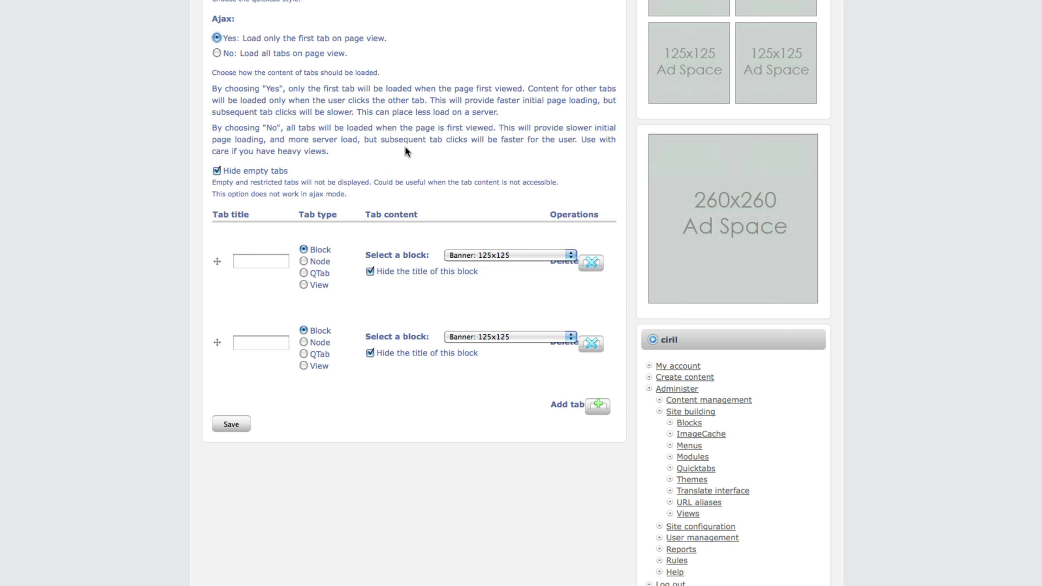
- Title the first tab Events and assign it the latest_news: Events block
{"action": "left_click", "coordinate": [271, 263]}
{"action": "type", "text": "Events"}
{"action": "left_click", "coordinate": [496, 254]}
{"action": "scroll", "coordinate": [503, 422], "scroll_direction": "down", "scroll_amount": 2}
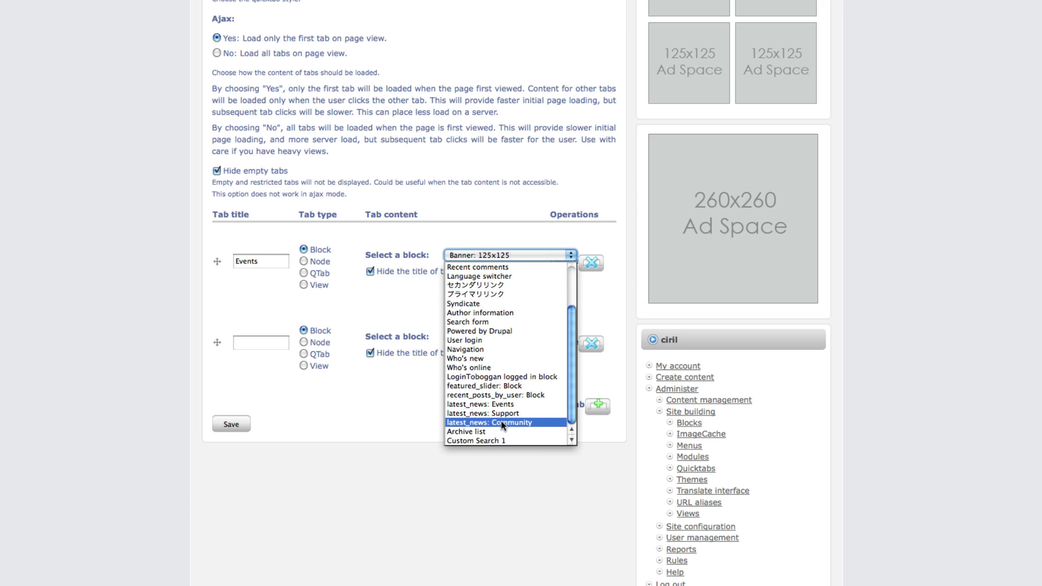
{"action": "left_click", "coordinate": [507, 403]}
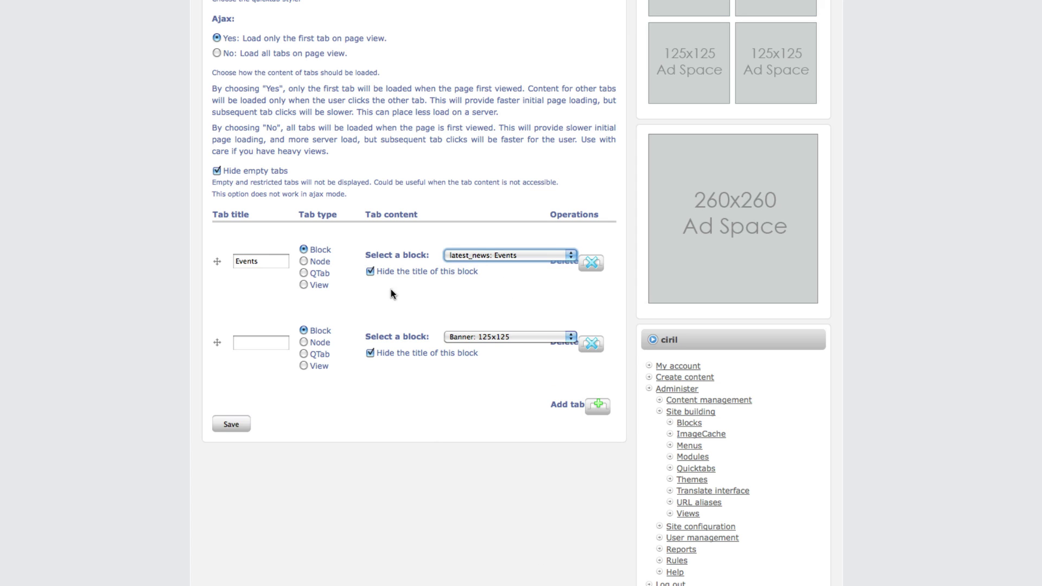